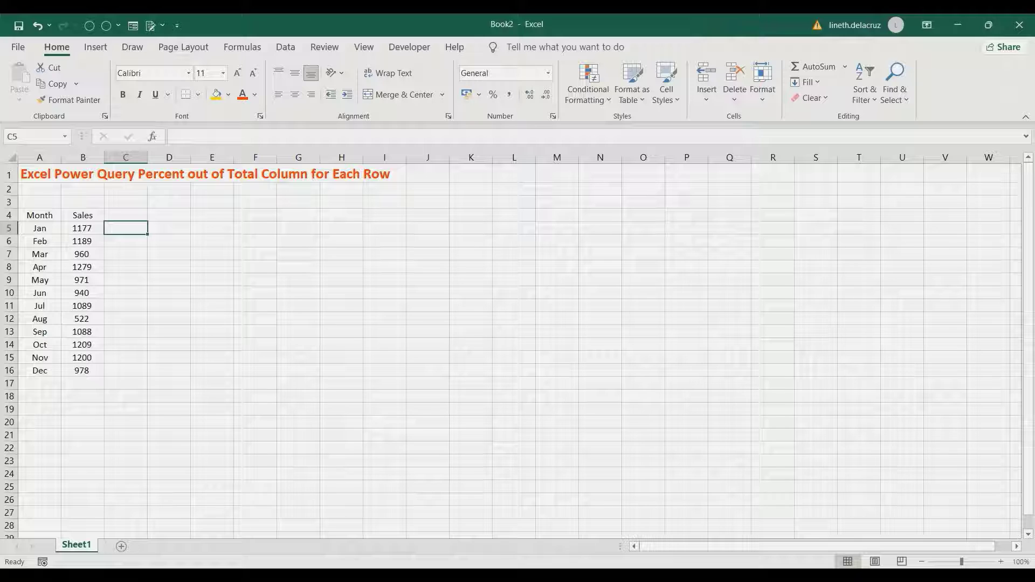
Enter the formula =B5/SUM(B5:B16) in C5 to calculate January's share of total sales
drag(83, 228, 83, 371)
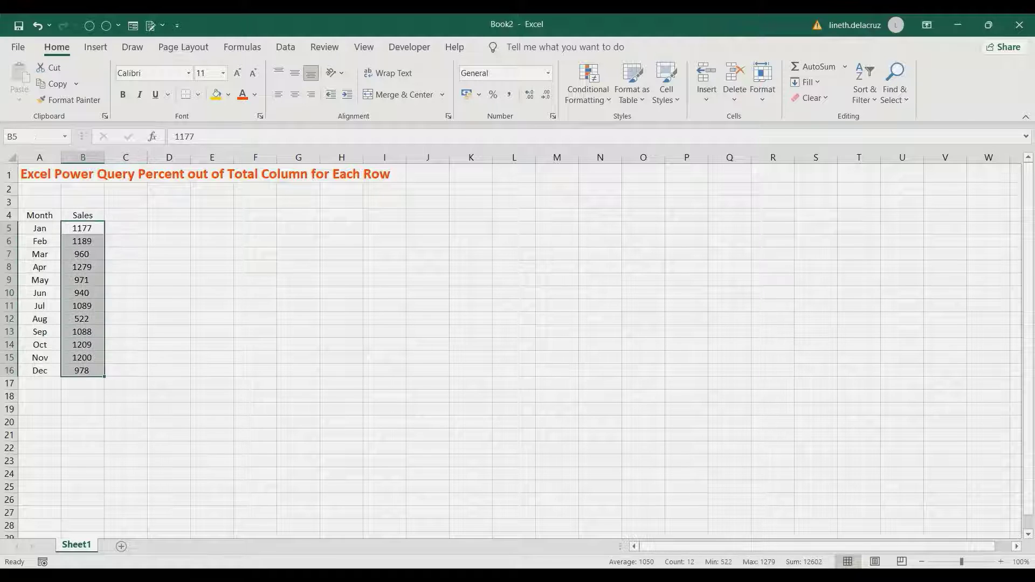
click(126, 228)
text(=)
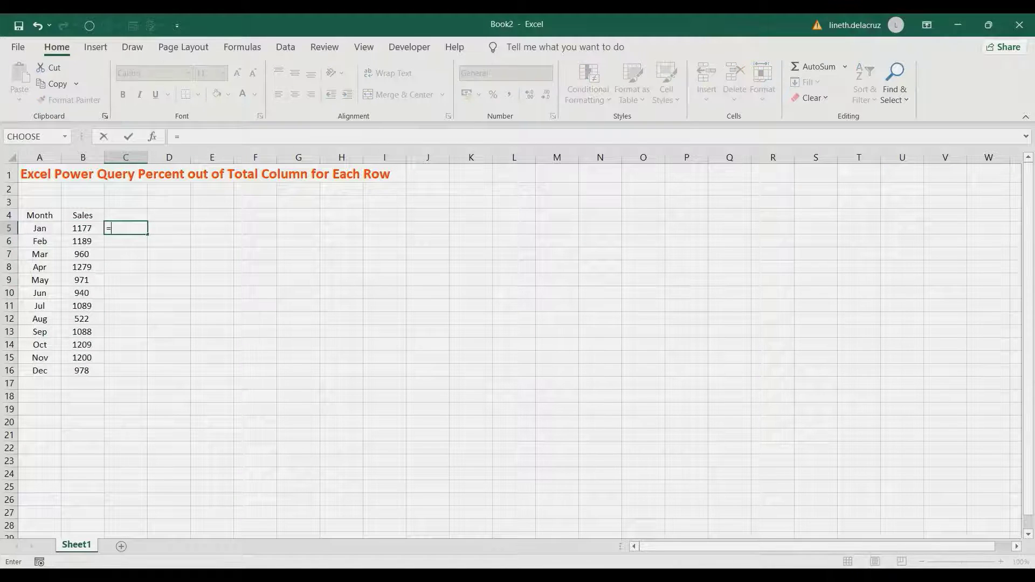
click(83, 228)
text(/)
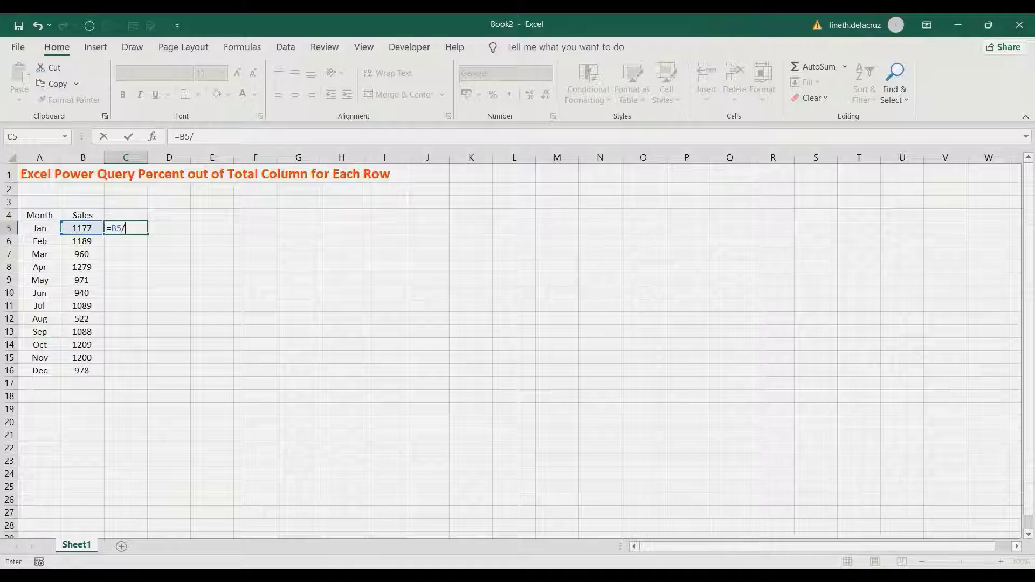
text(sum()
drag(83, 228, 83, 371)
key(Return)
key(Return)
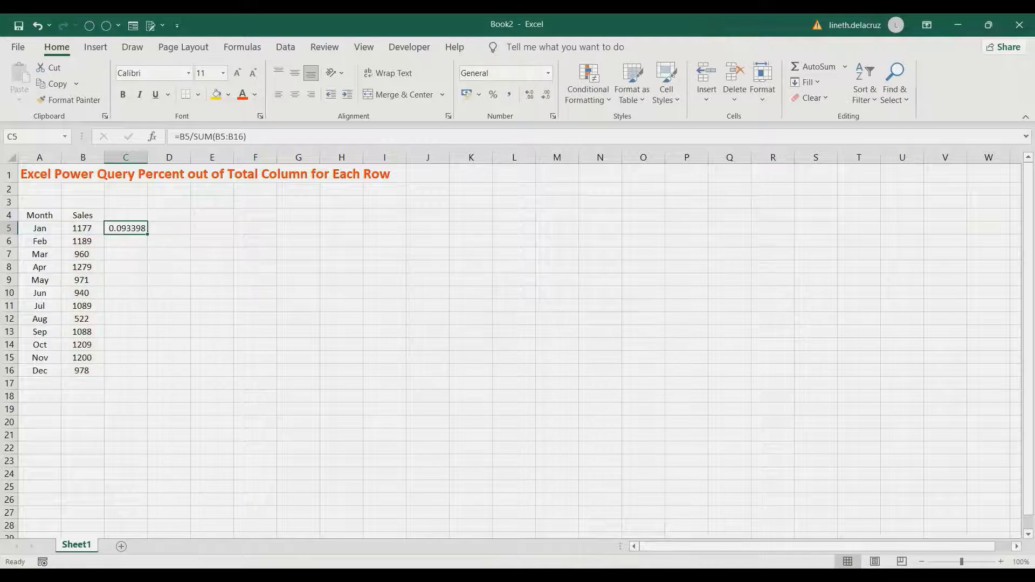
Make the SUM range in C5's formula absolute as $B$5:$B$16
key(F2)
key(Left)
key(shift+Left)
key(shift+Left)
key(shift+Left)
key(shift+Left)
key(shift+Left)
key(shift+Left)
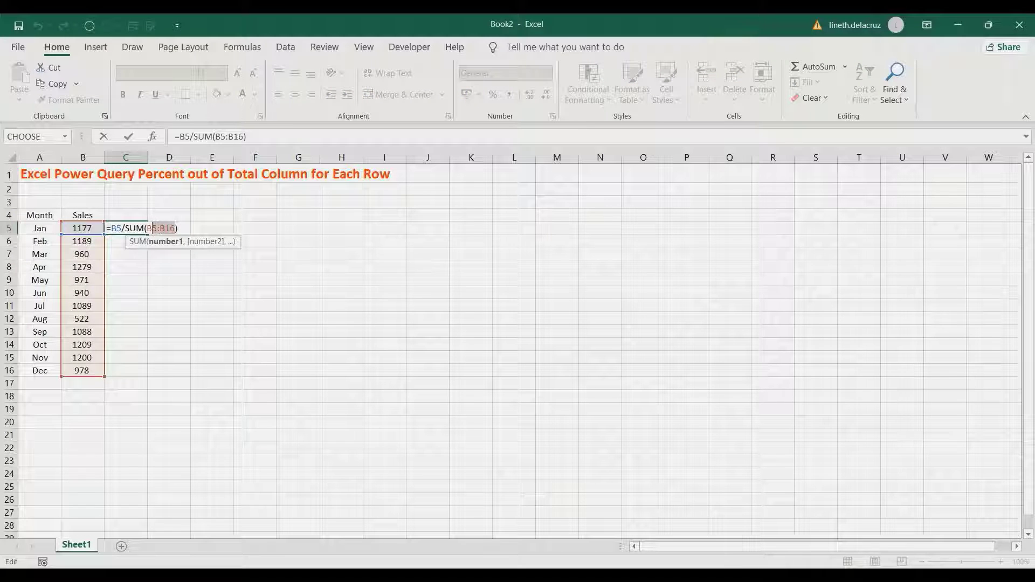
key(F4)
key(Return)
Copy the share formula from C5 into C6:C16 for the remaining months
key(Up)
key(ctrl+c)
key(Down)
key(shift+Down)
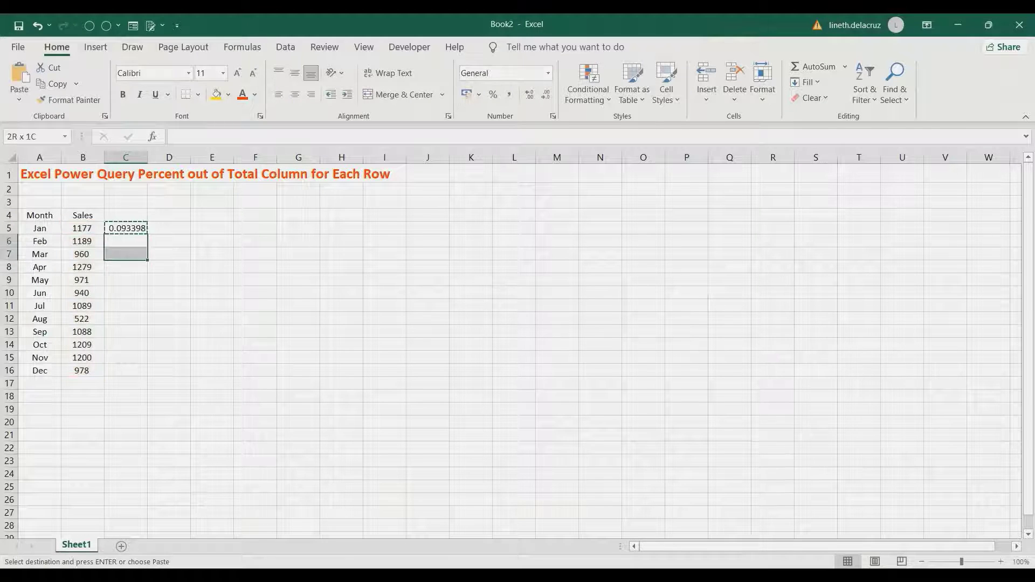
key(shift+Down)
key(shift+Down)
key(shift+Down)
key(shift+Down)
key(shift+Down)
key(shift+Down)
key(shift+Down)
key(shift+Down)
key(shift+Down)
key(ctrl+v)
key(Up)
key(Up)
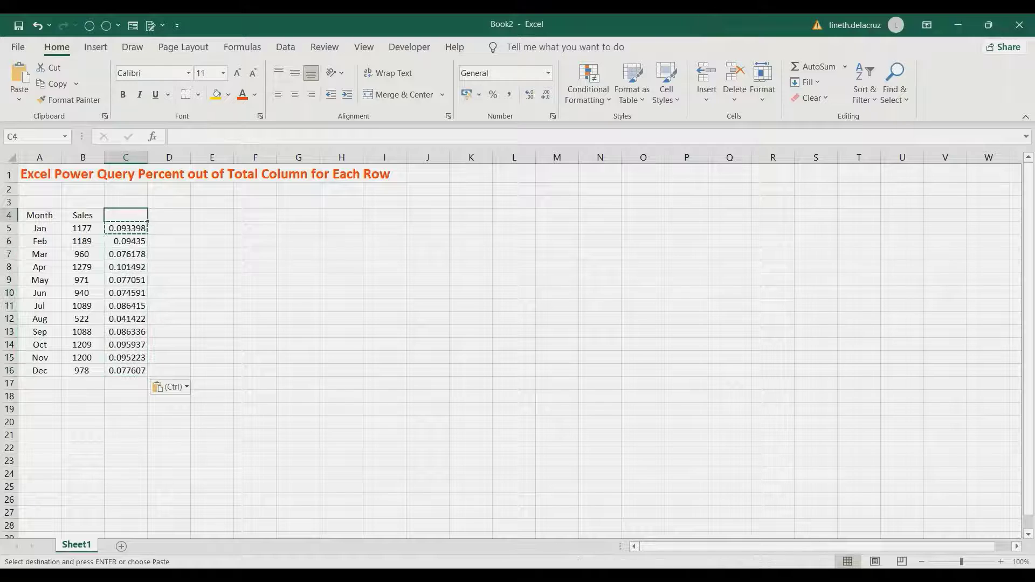
Format the whole of column C as a percentage
click(125, 157)
click(493, 94)
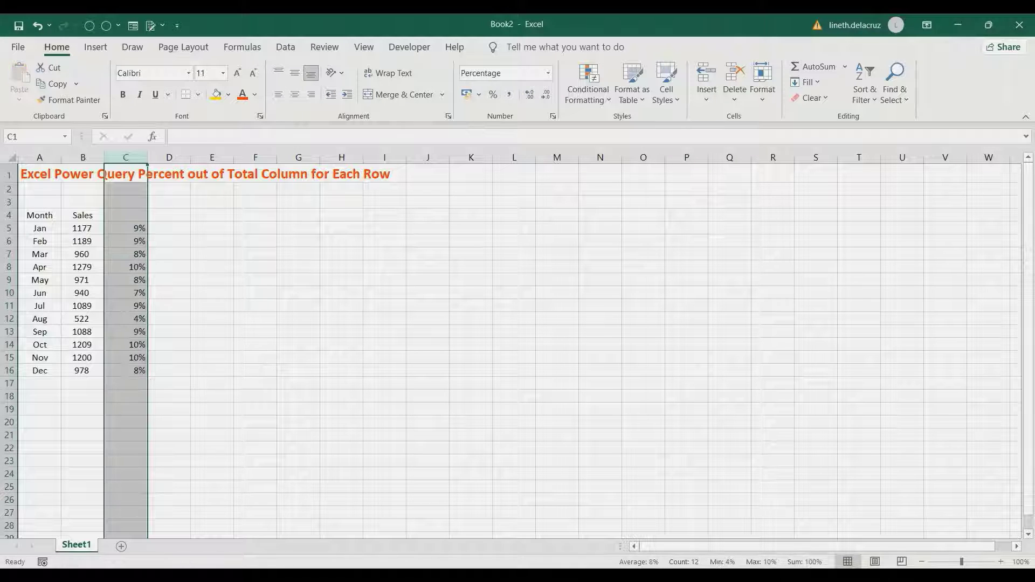
click(298, 267)
Clear the share formulas from C5:C17
click(125, 241)
drag(126, 228, 126, 370)
click(385, 448)
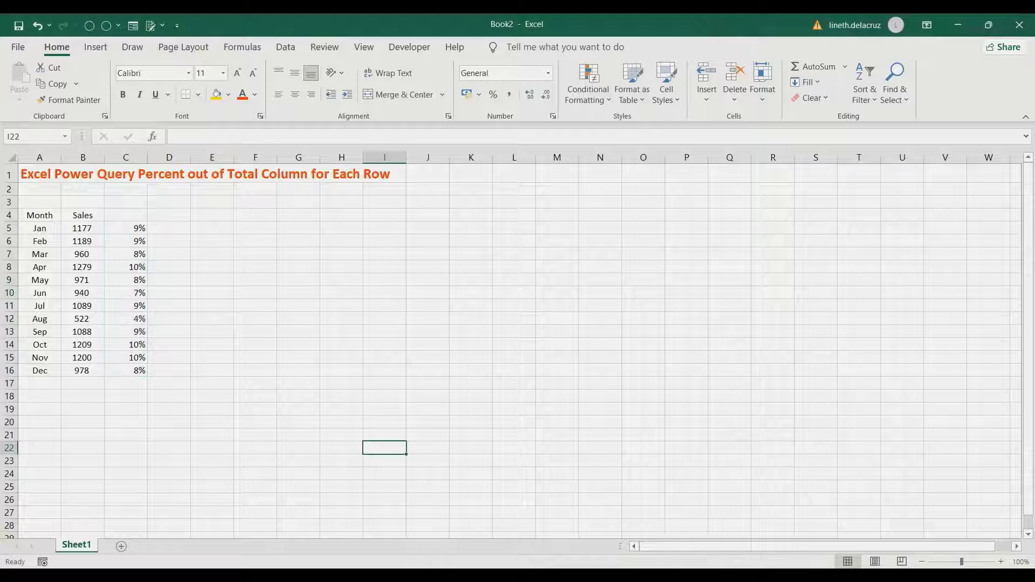
drag(126, 228, 125, 384)
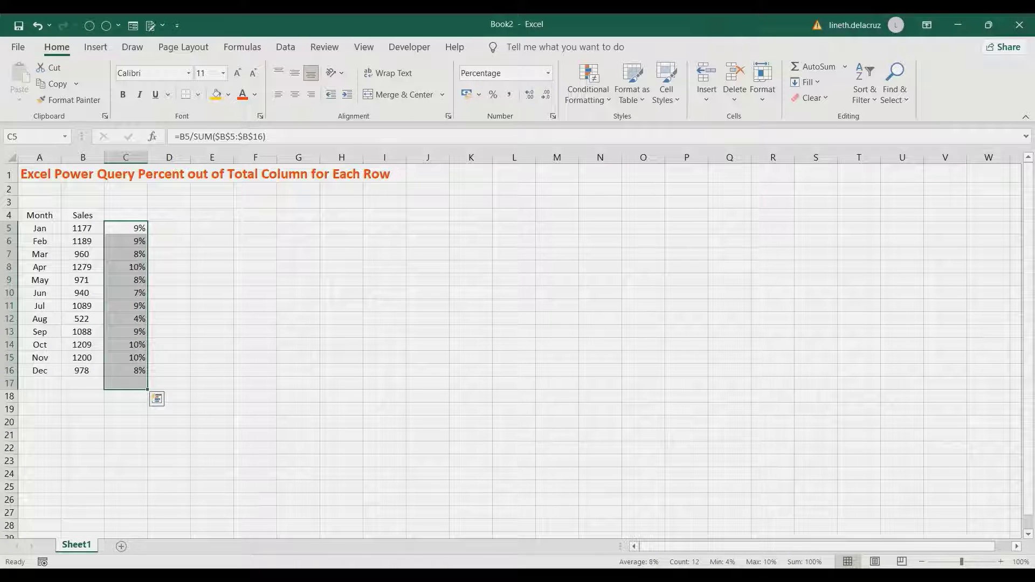
key(Delete)
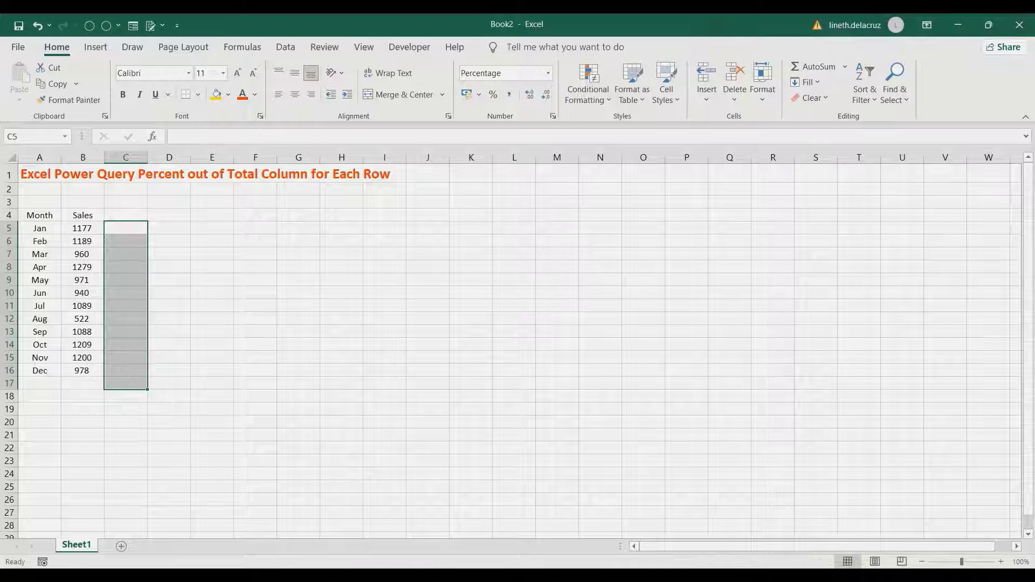
Load A4:B16 into Power Query as a table with headers, and remove the query's Changed Type step
click(83, 215)
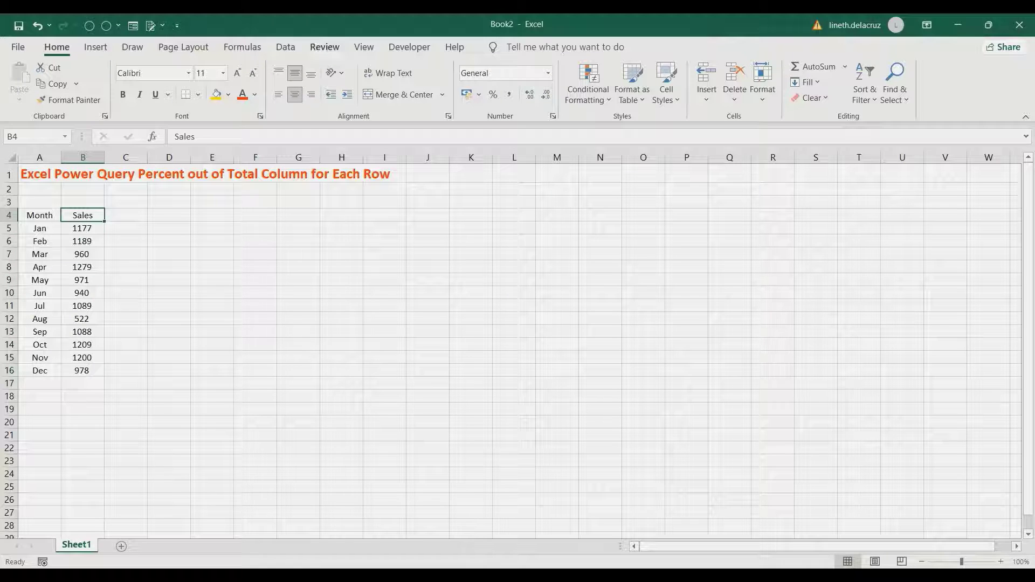
click(285, 47)
click(75, 98)
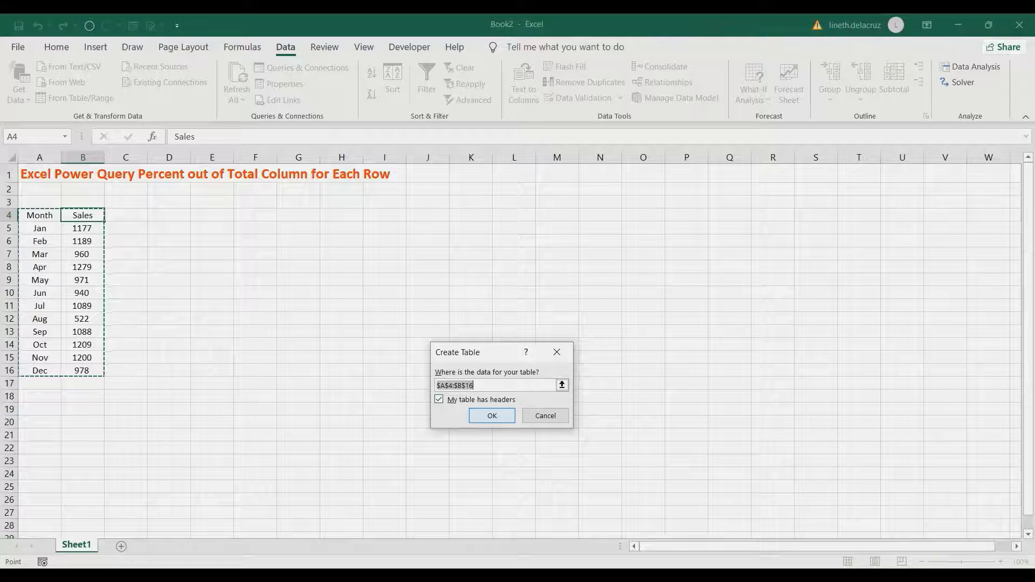
key(Return)
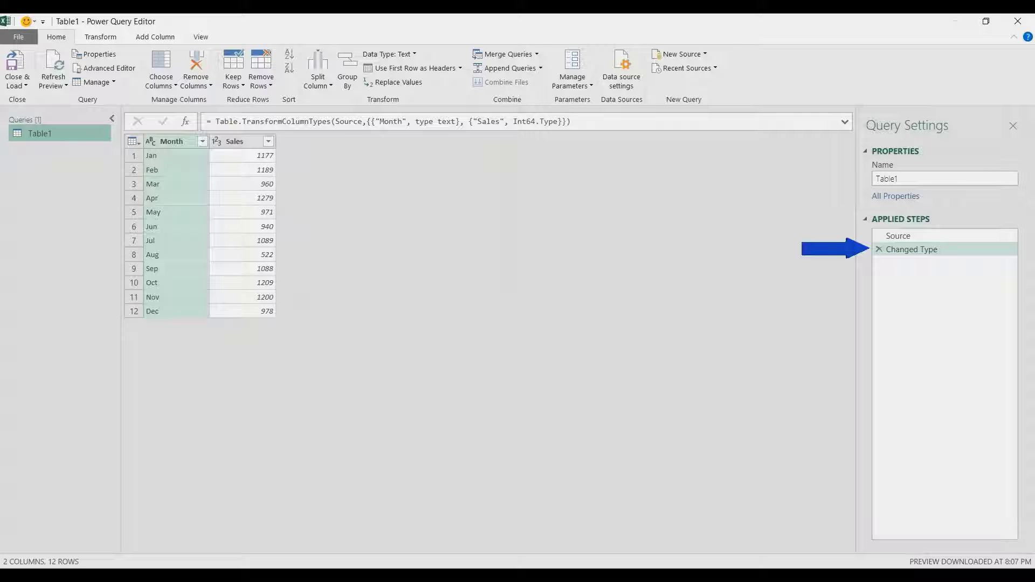
click(879, 249)
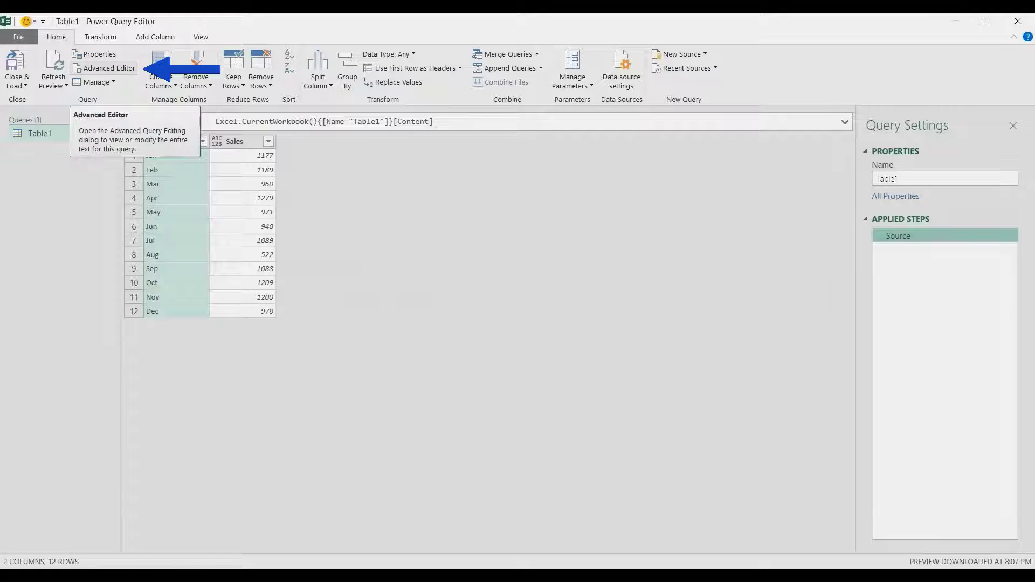
Add the step GTotal = List.Sum(#"Source"[Sales]) after Source in the query's M code
click(105, 68)
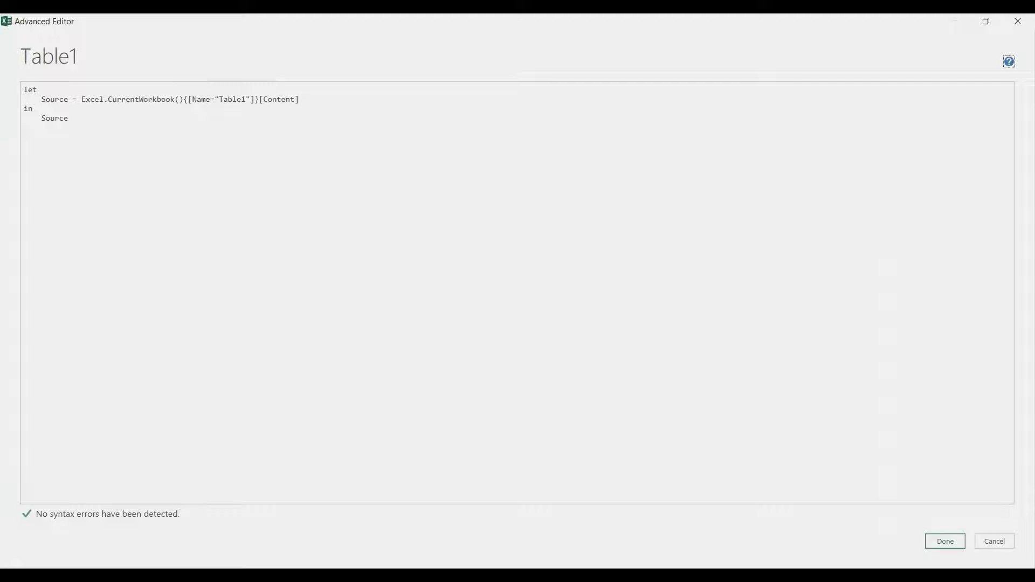
click(300, 100)
text(,)
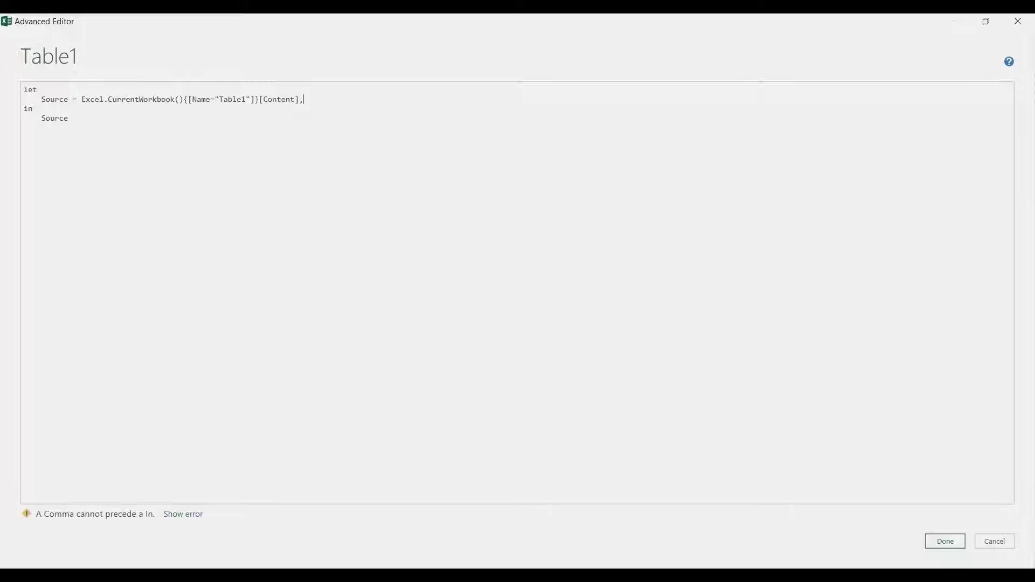
key(Return)
text(G)
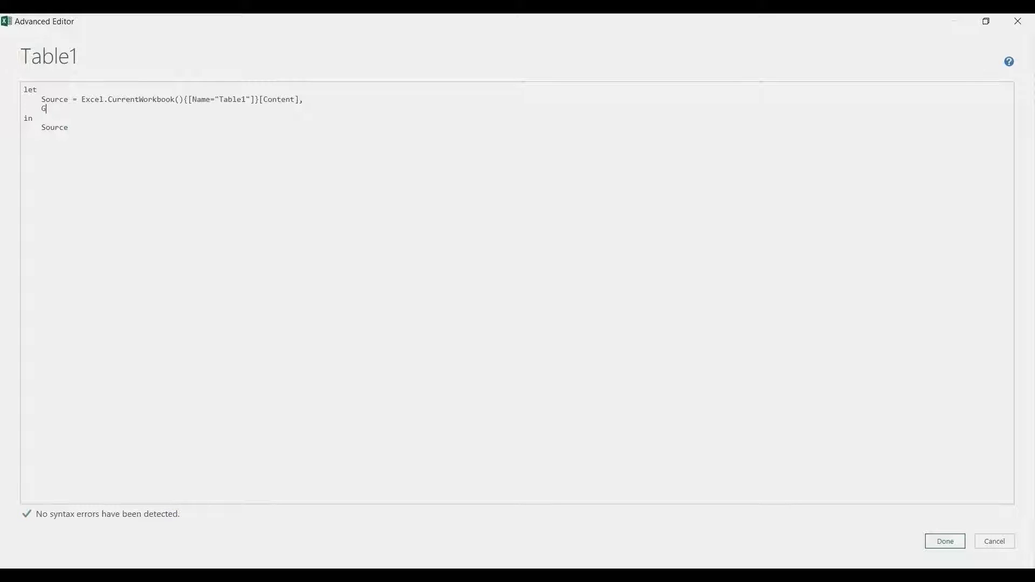
text(Total = List.Sum()
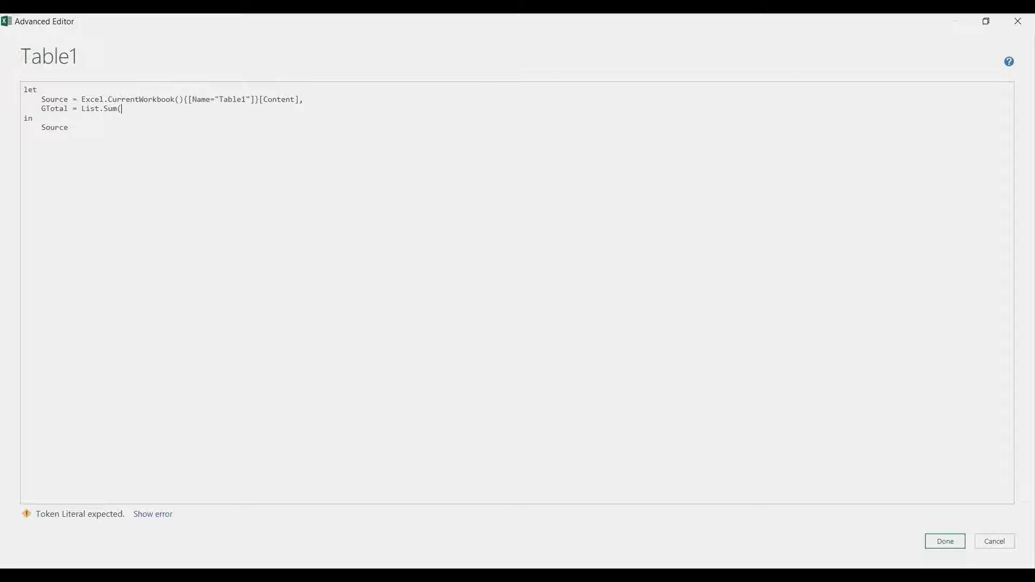
text(#"Spi)
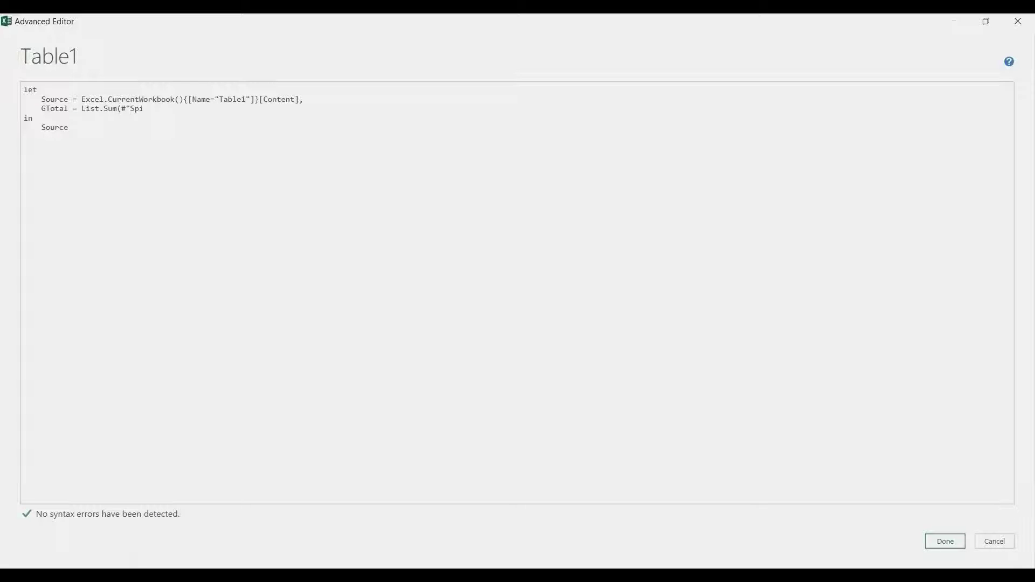
key(BackSpace)
key(BackSpace)
text(ource)
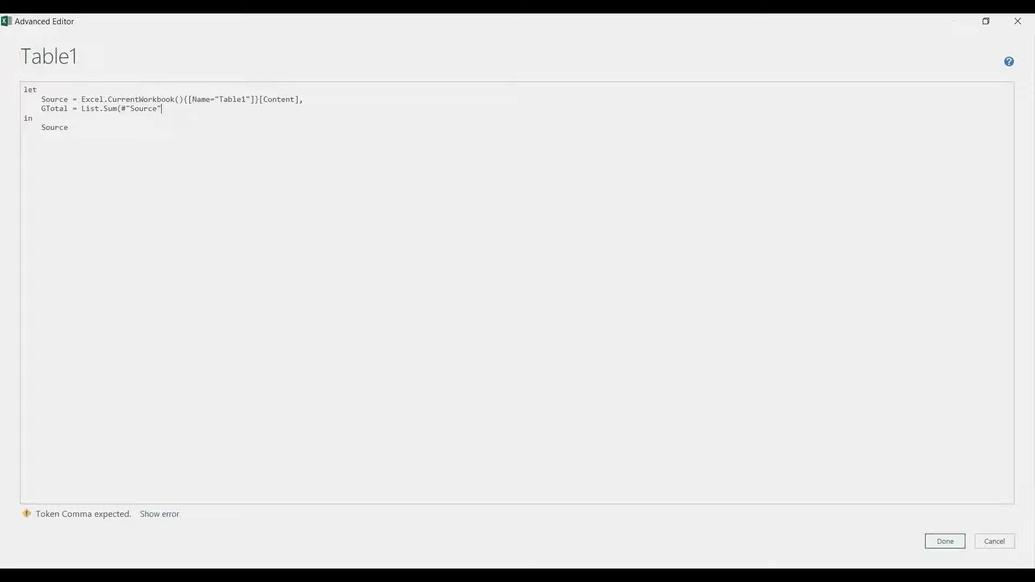
text("[)
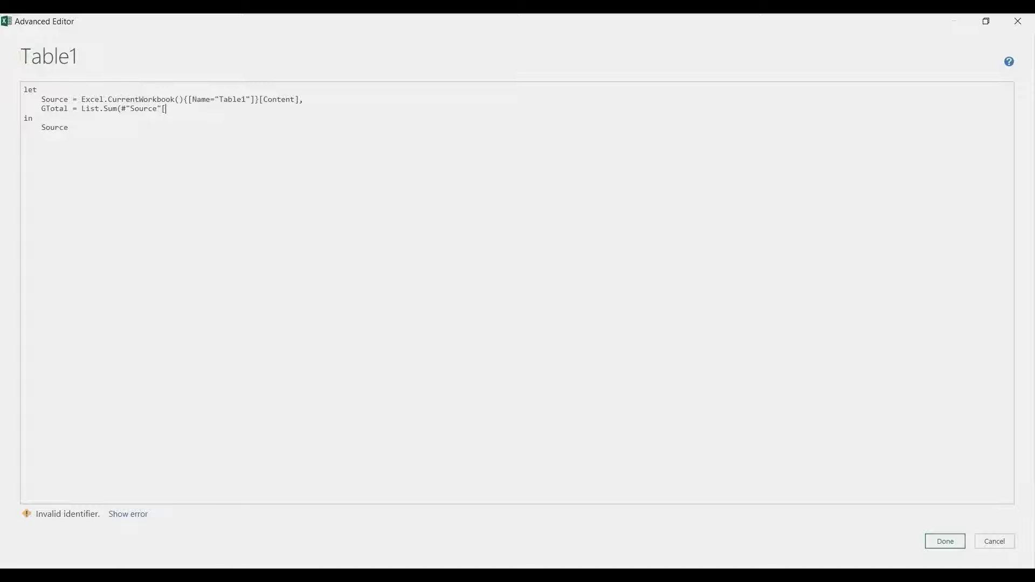
text(Sales)
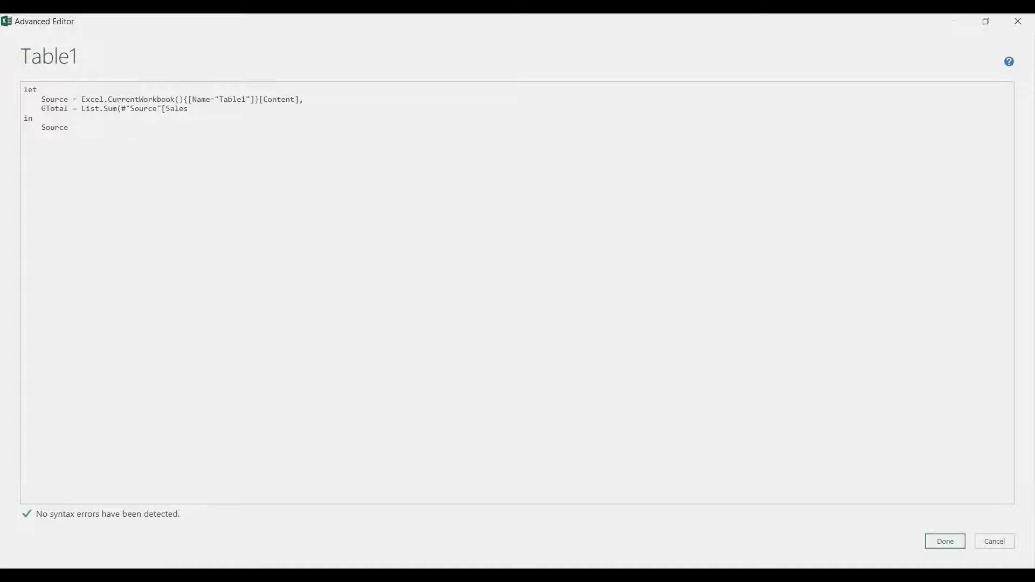
text(]))
Change the query's final output from Source to GTotal and apply the code
drag(68, 128, 41, 128)
text(GTotal)
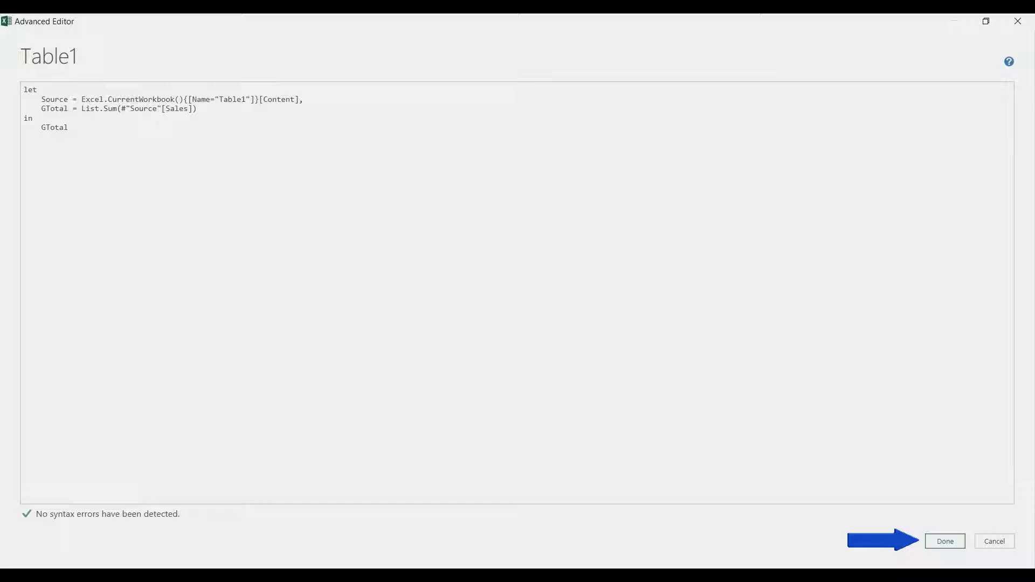
click(945, 542)
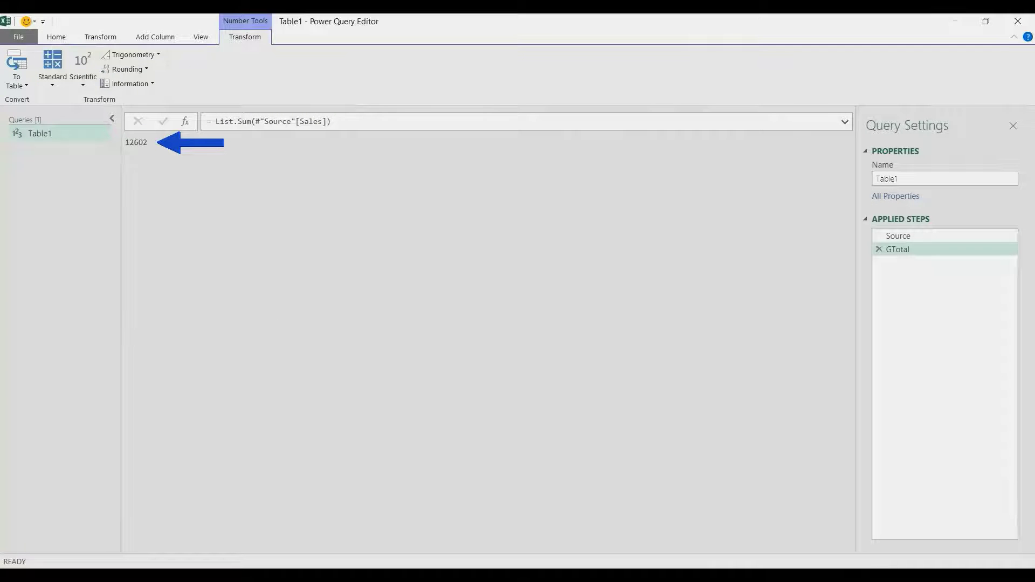
drag(148, 142, 125, 142)
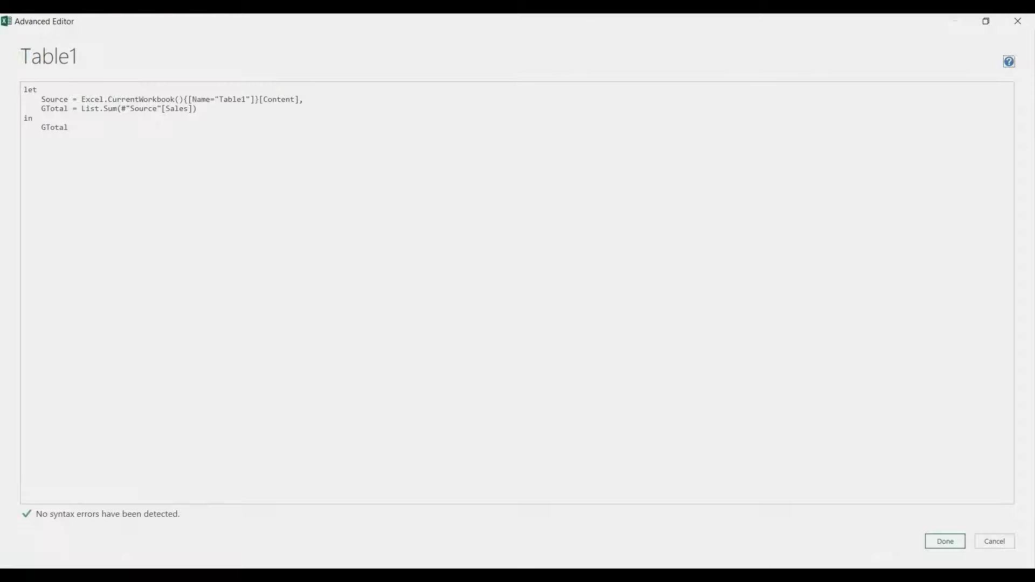
Begin an AddColPercent step after GTotal in the query's M code, using Table.AddColumn on #"Source"
click(197, 109)
text(,)
key(Return)
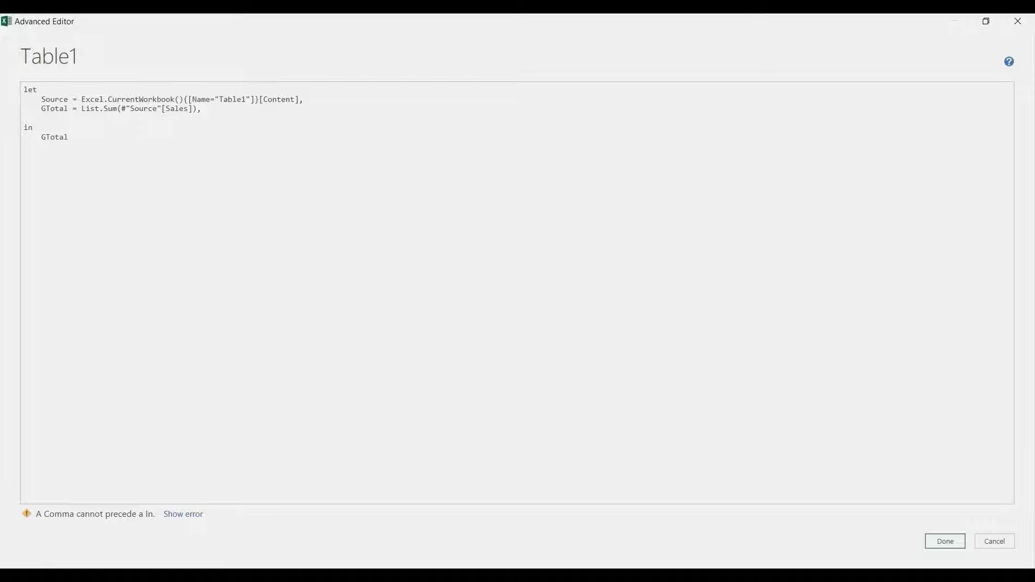
text(Add)
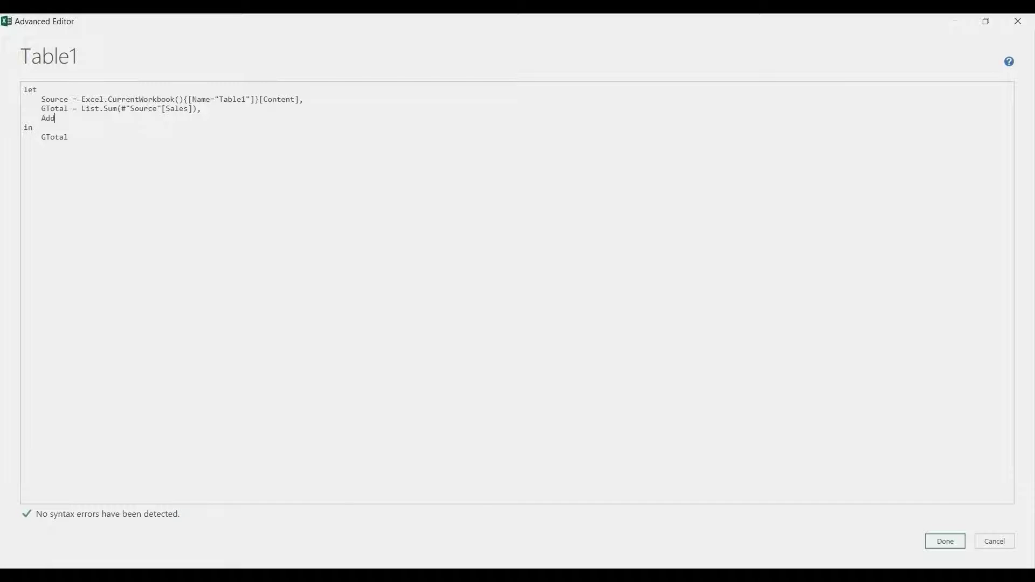
text(ColPercent = )
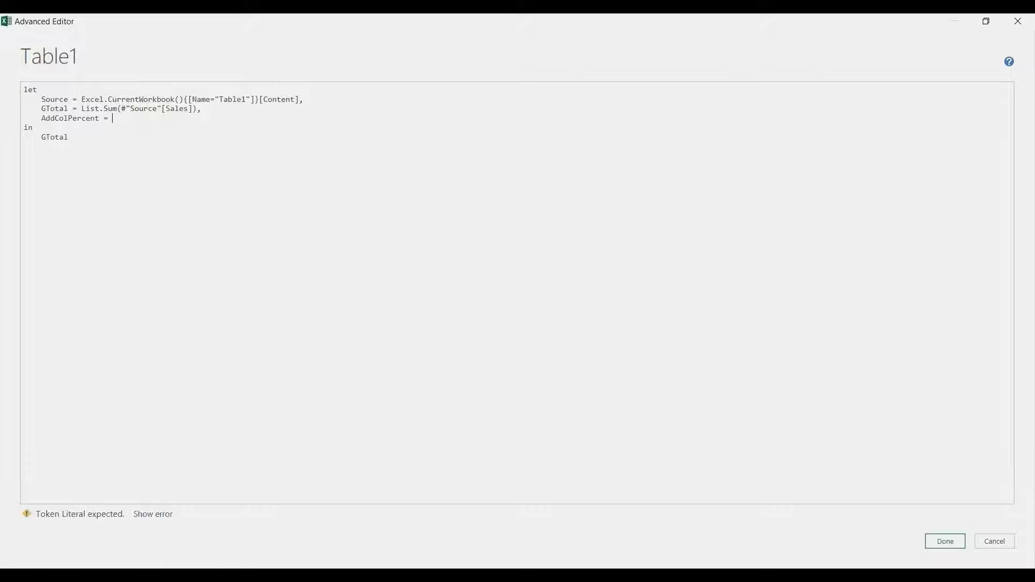
text(Table.)
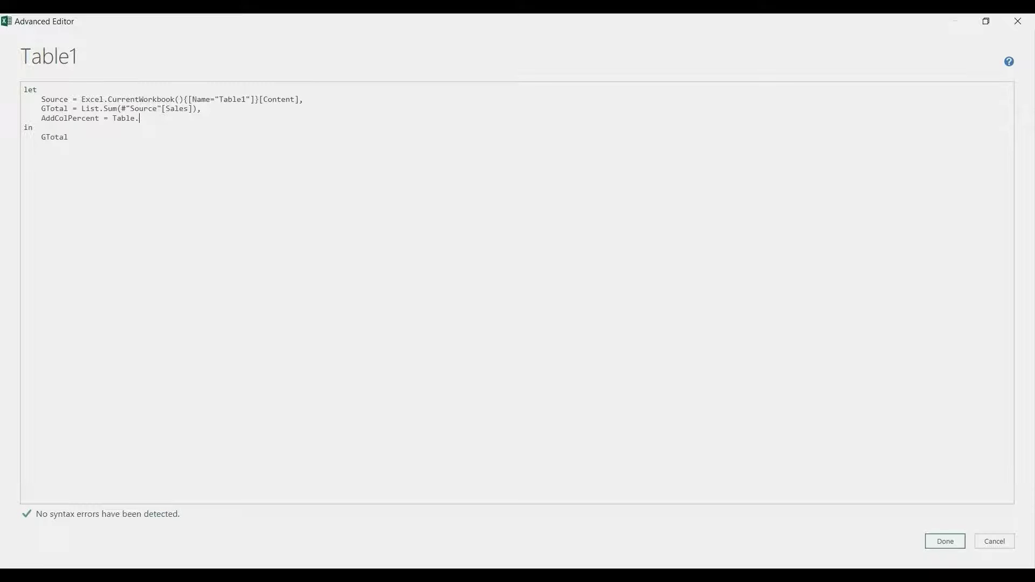
text(AddColumn)
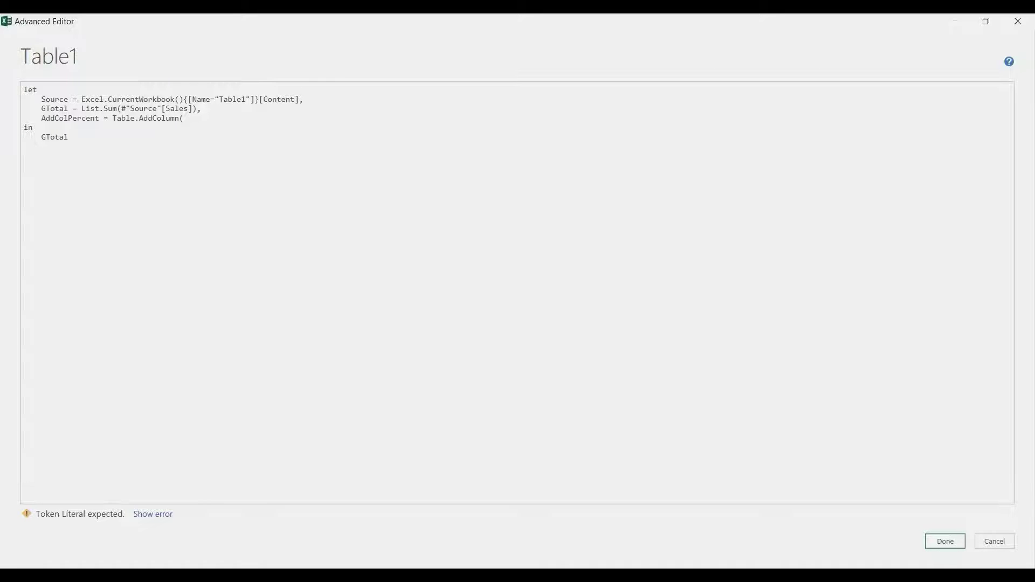
text((#)
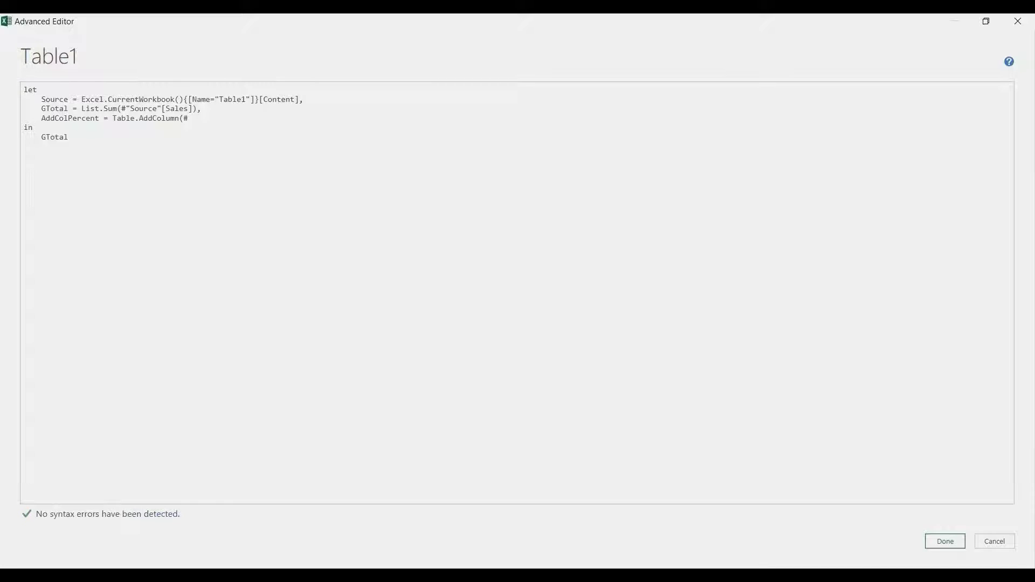
text("Source)
text(,)
Name the column added by the AddColPercent step "Percent out of Total" in the query's M code
text( "Product)
key(BackSpace)
key(BackSpace)
key(BackSpace)
key(BackSpace)
key(BackSpace)
text(ercent)
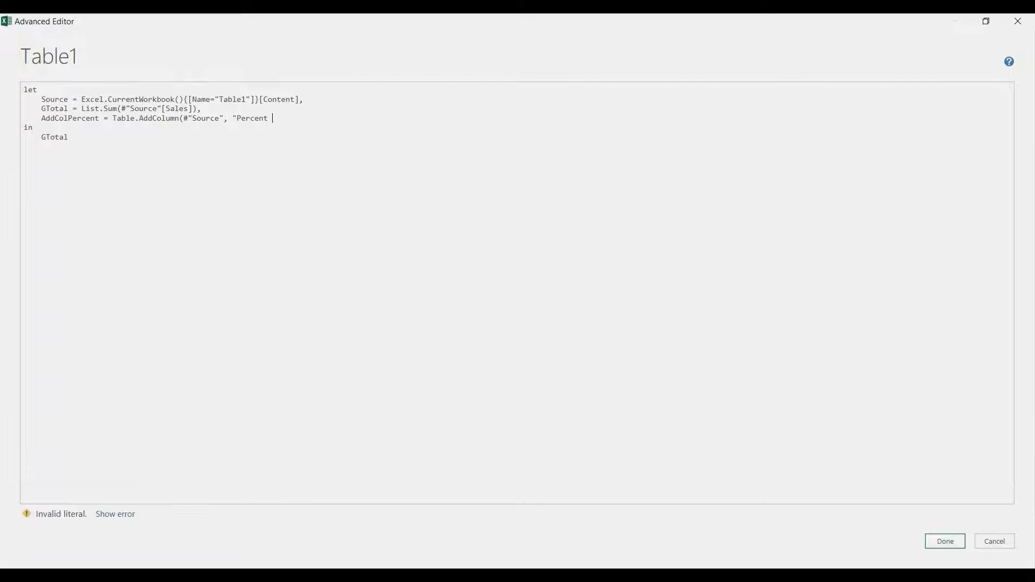
text( out of)
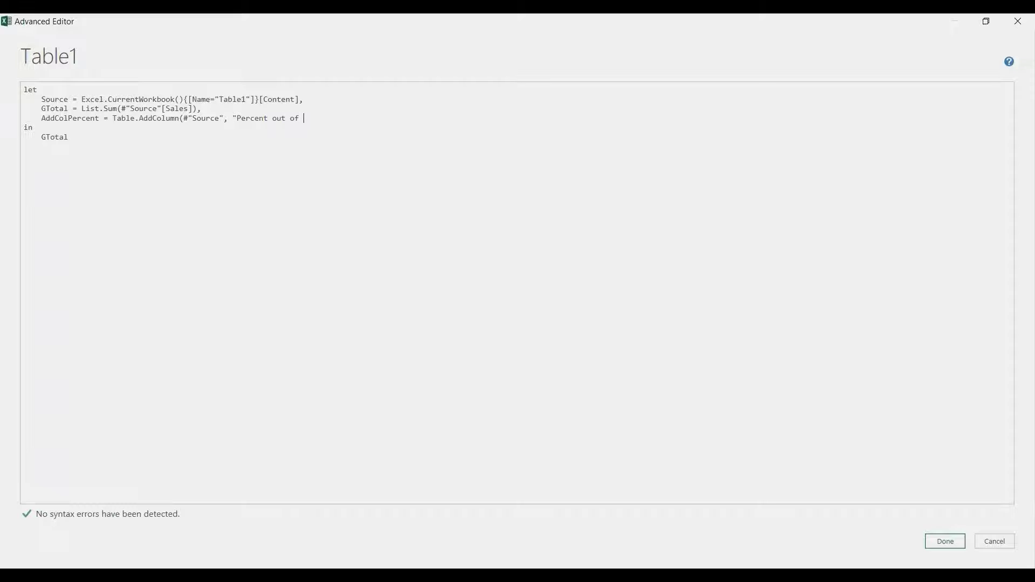
text( Total",)
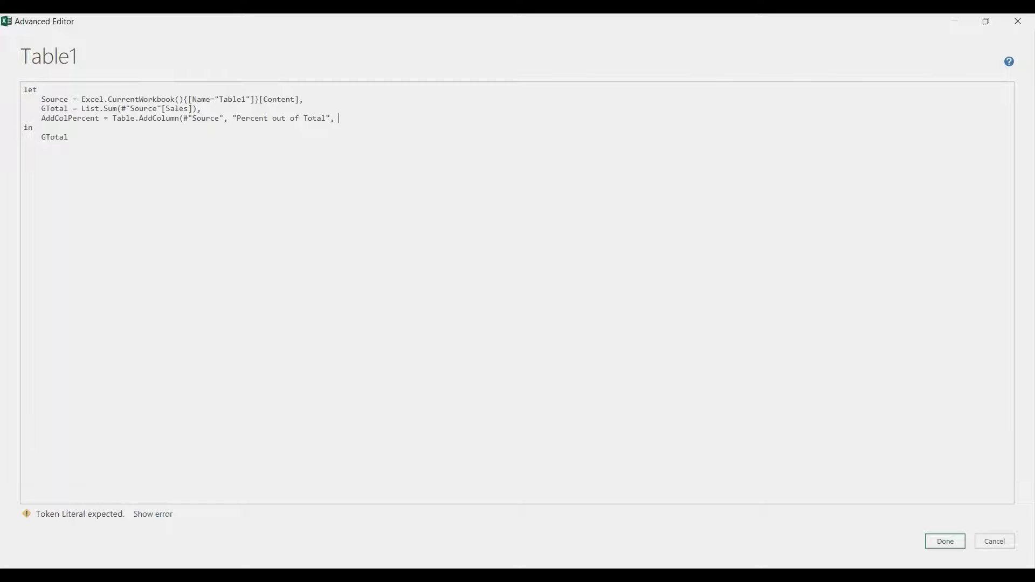
Complete the Table.AddColumn expression with each [Sales]/GTotal and a closing parenthesis
text( each)
text([Sales])
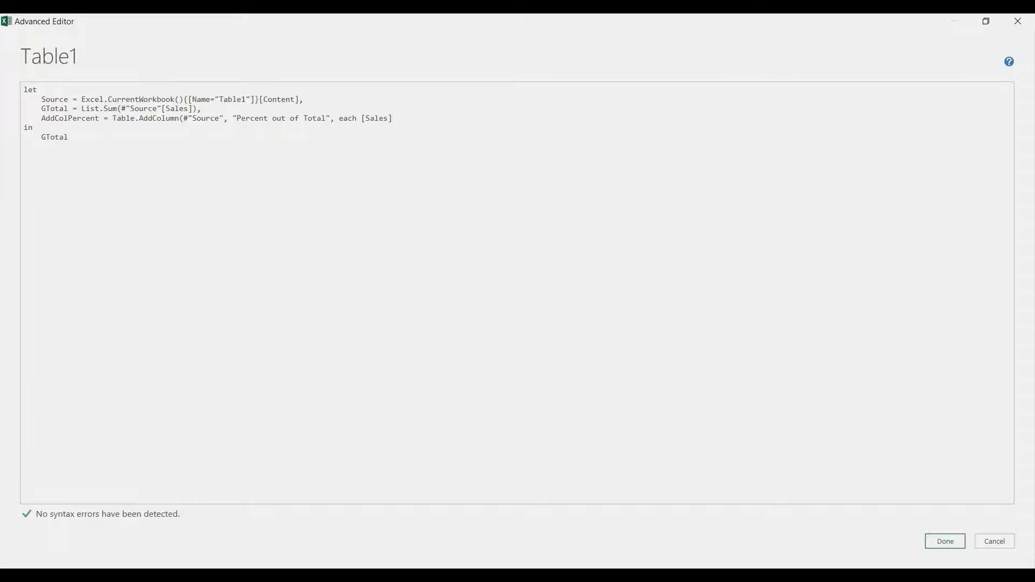
drag(193, 118, 232, 118)
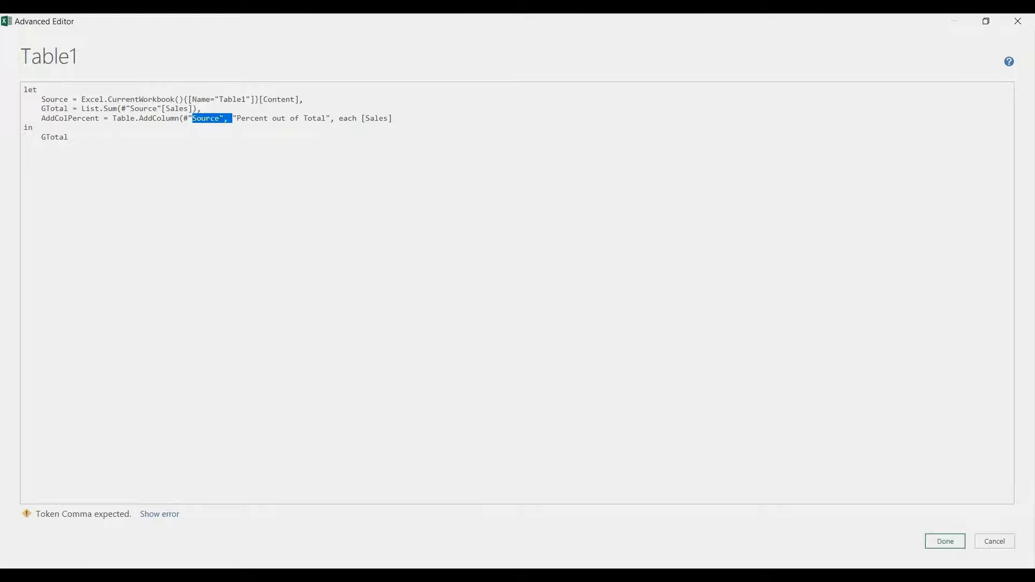
click(202, 108)
click(394, 118)
text(/GTotla)
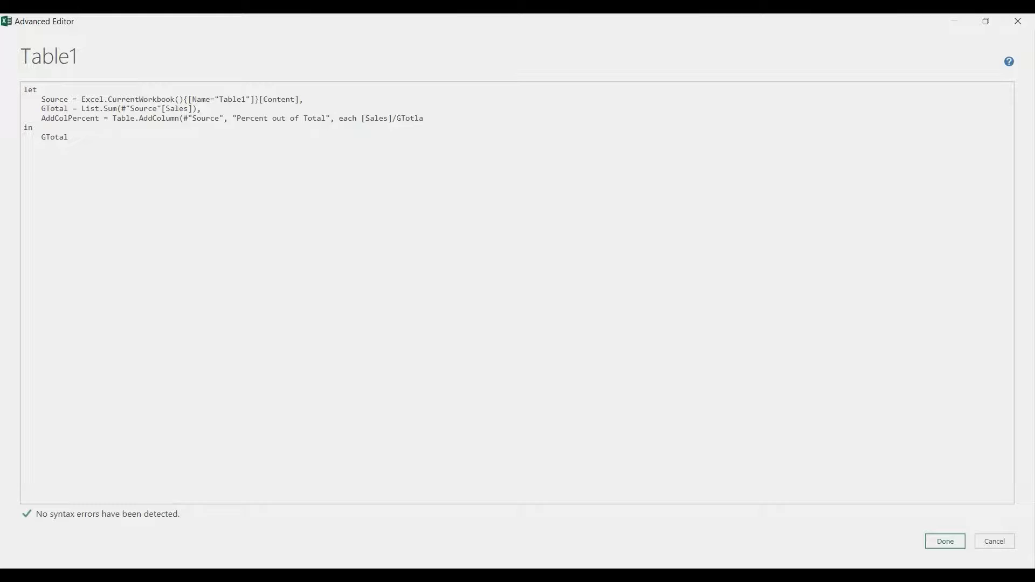
key(BackSpace)
key(BackSpace)
key(BackSpace)
text(al))
Change the query's final output from GTotal to AddColPercent and apply the code
key(Down)
key(Down)
key(shift+Left)
key(shift+Left)
key(shift+Left)
key(shift+Left)
key(shift+Left)
key(shift+Left)
text(AddColPercent)
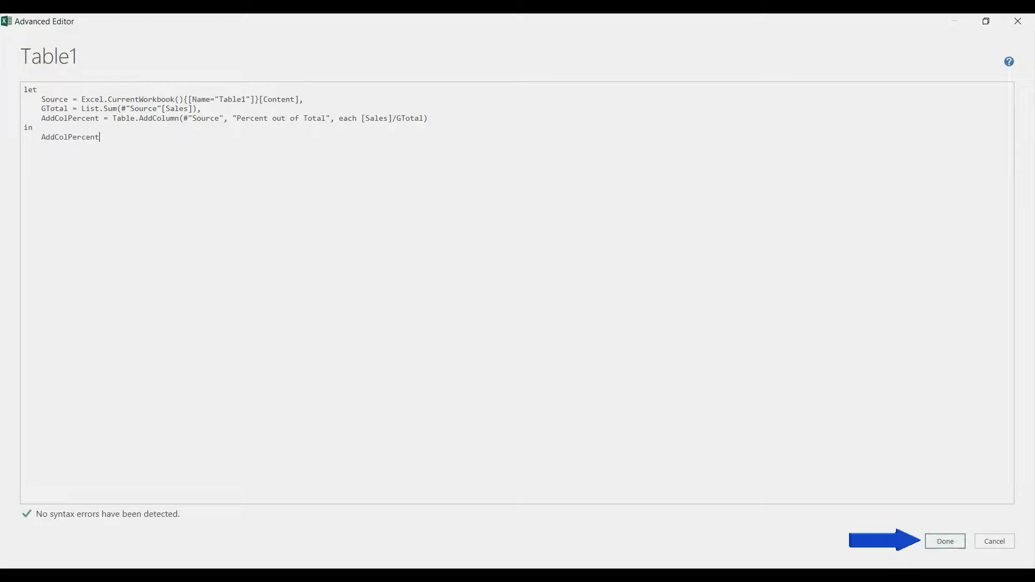
click(945, 541)
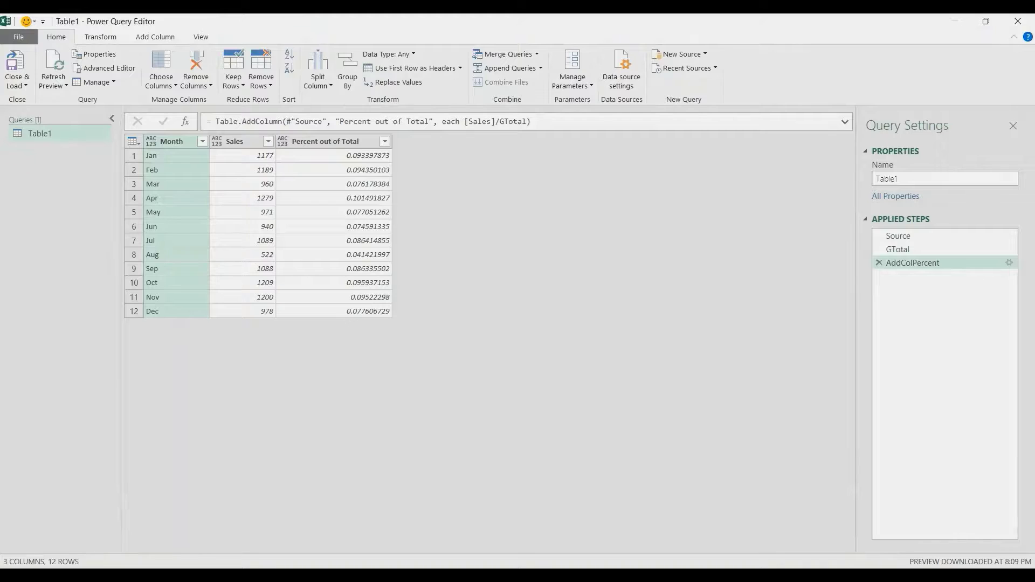
Remove the Month and Sales columns from the query, keeping only Percent out of Total
click(236, 142)
ctrl+click(172, 142)
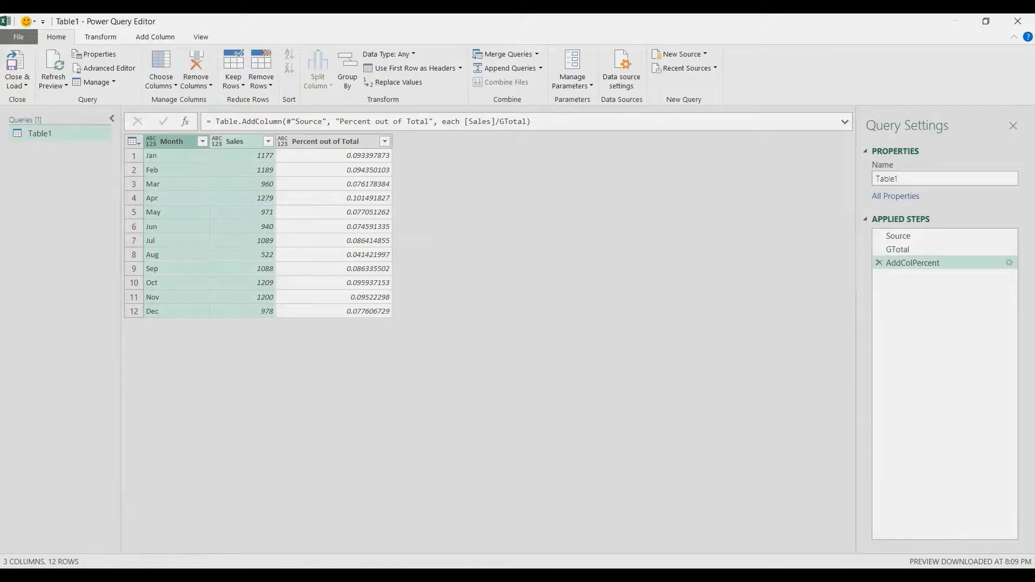
key(Delete)
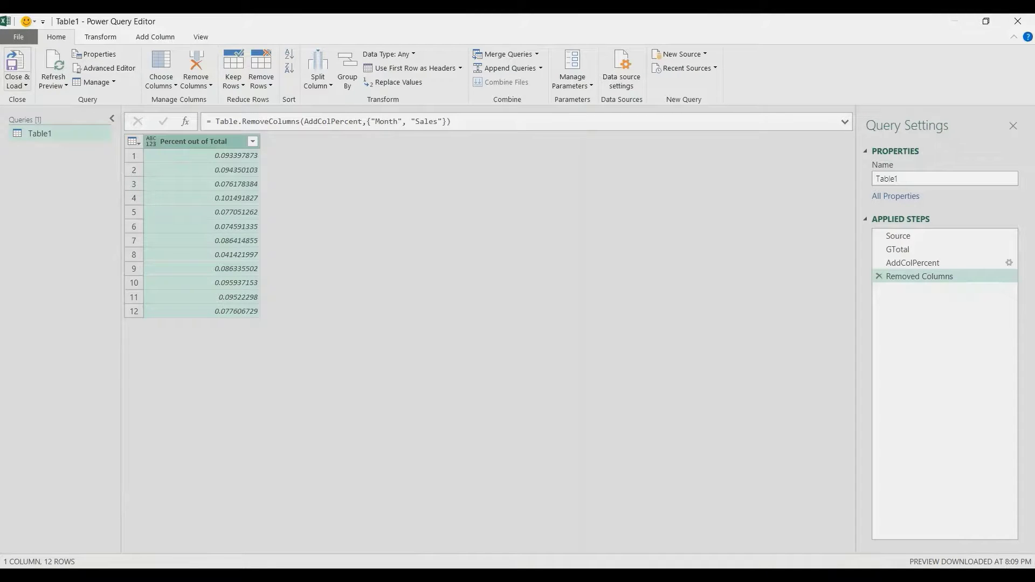
Load the query result as a table into the existing worksheet at Sheet1 cell C4
click(18, 86)
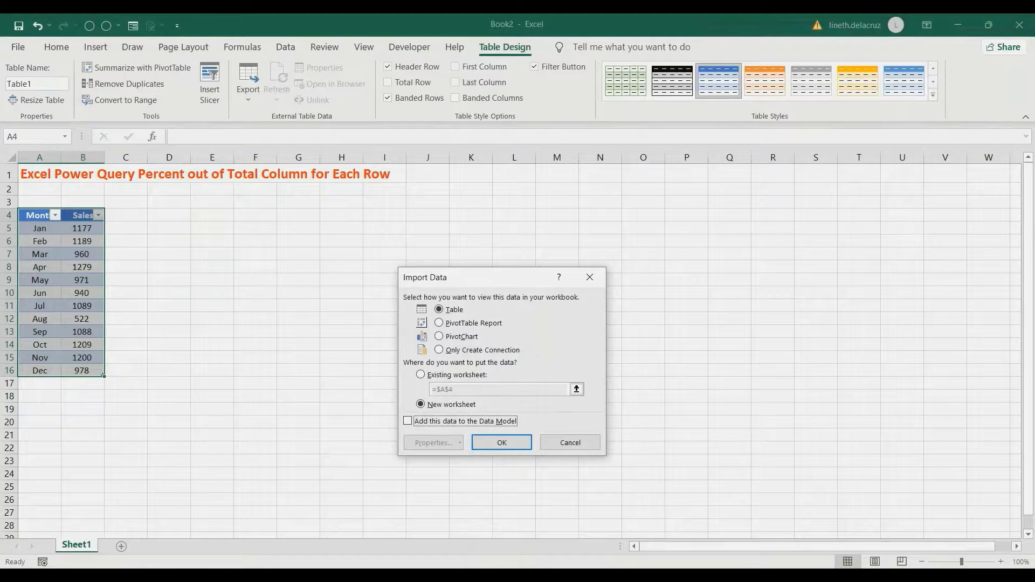
click(421, 375)
click(125, 215)
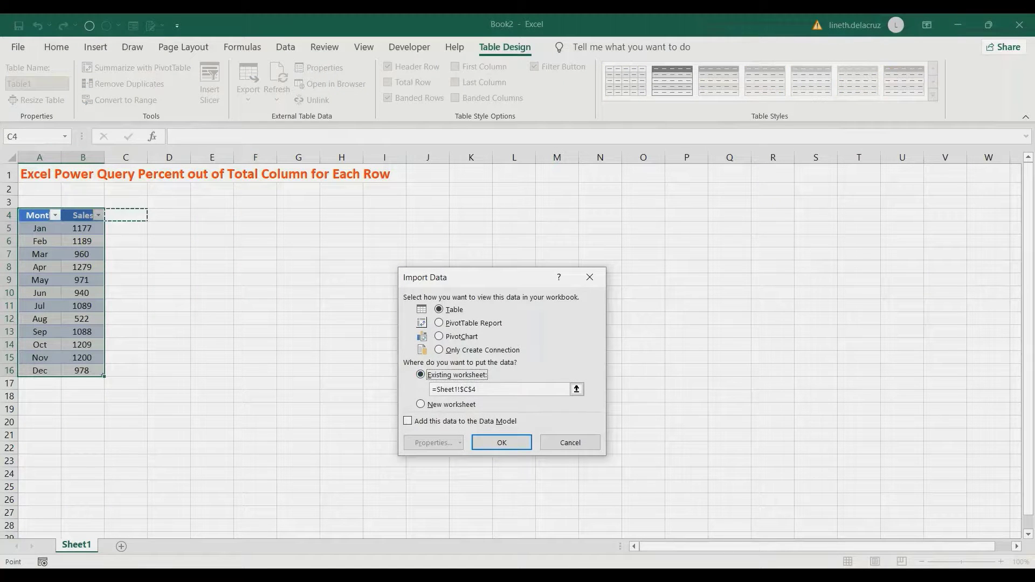
click(502, 442)
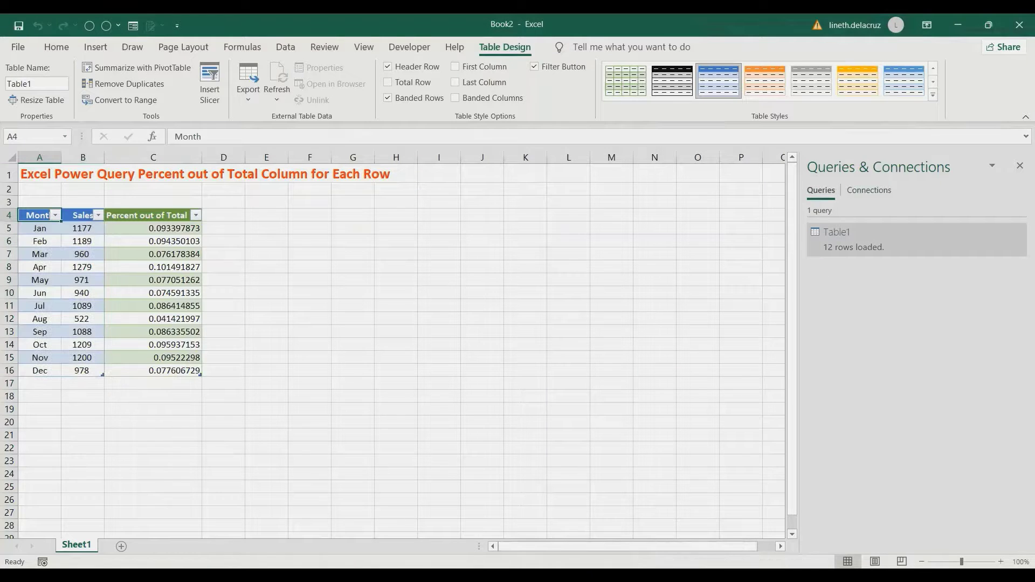
Apply one matching blue table style with unshaded rows to the Month/Sales table and the Percent out of Total table
key(ctrl+shift+End)
key(ctrl+shift+Down)
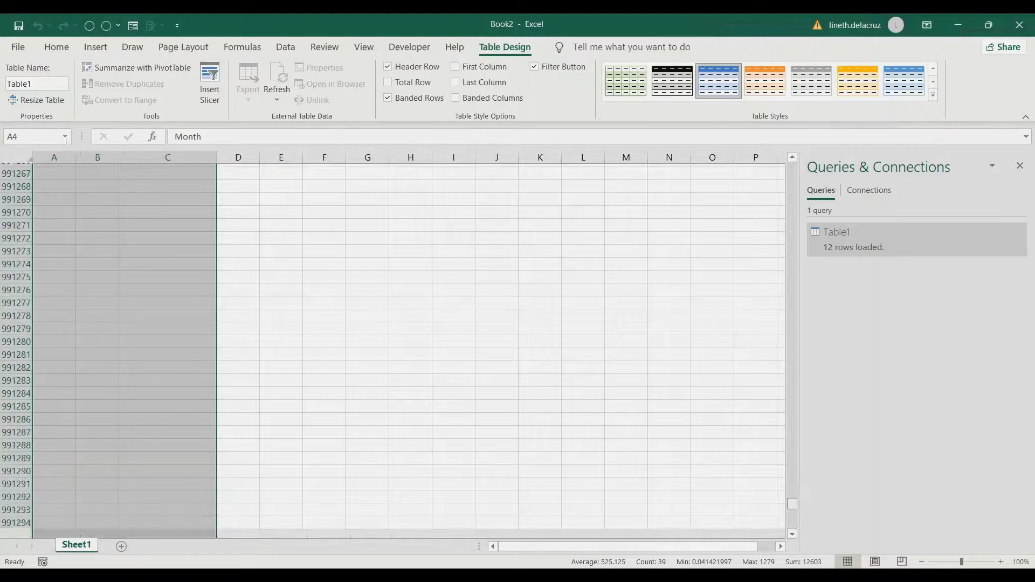
key(ctrl+BackSpace)
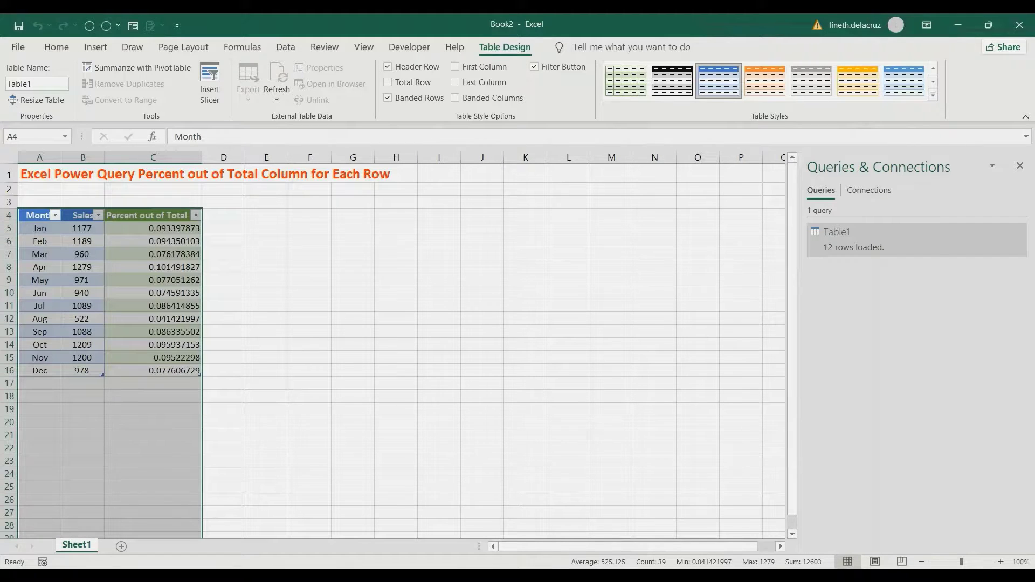
click(933, 95)
click(718, 135)
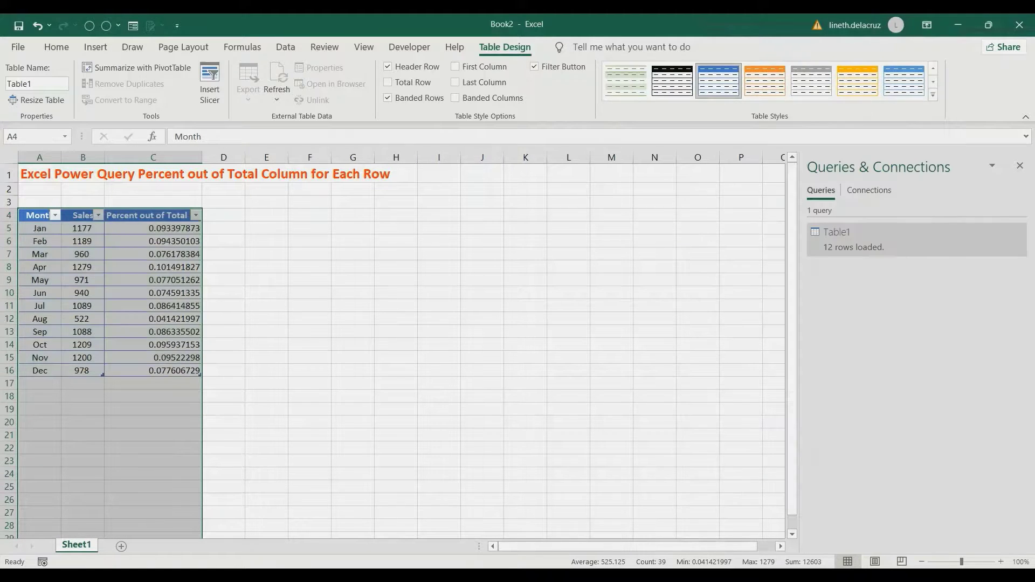
click(310, 332)
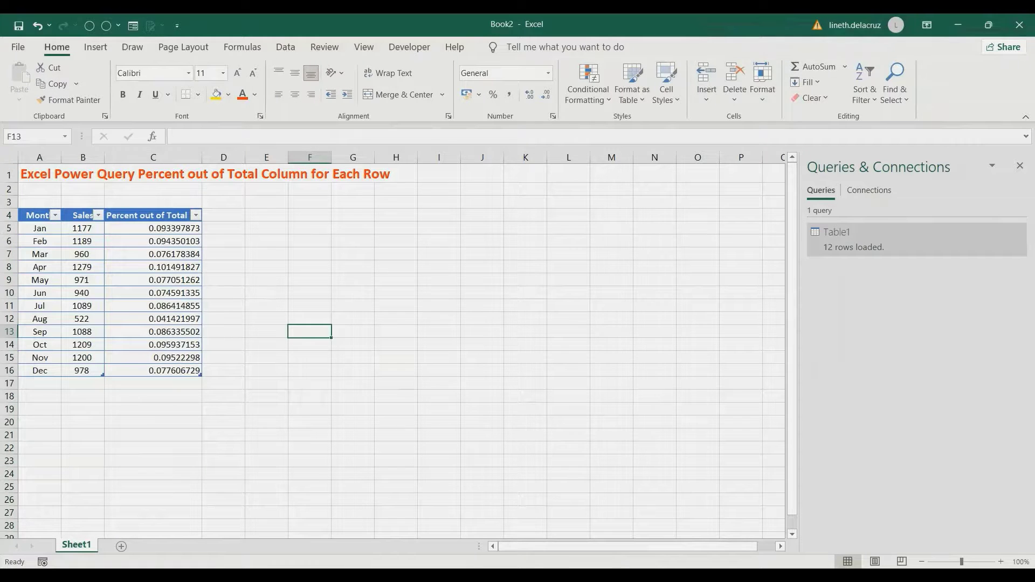
Format column C as a percentage with one decimal place
click(153, 157)
click(493, 94)
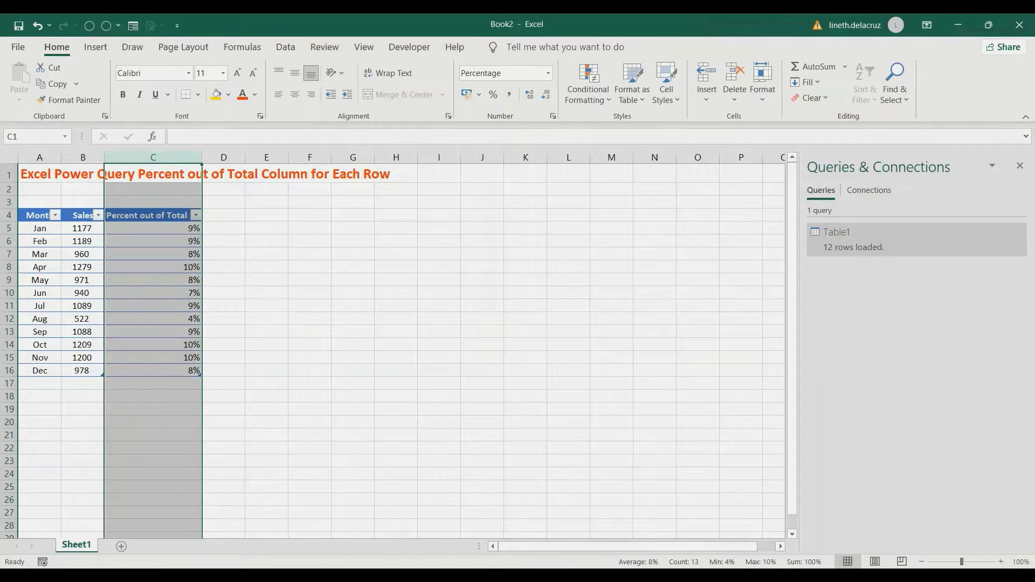
click(529, 95)
click(267, 228)
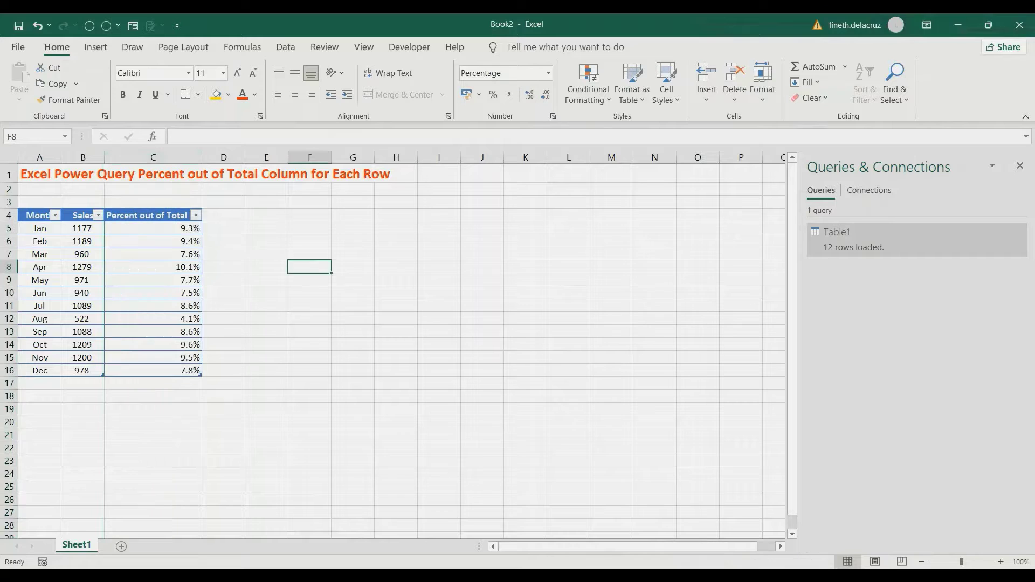
text(=)
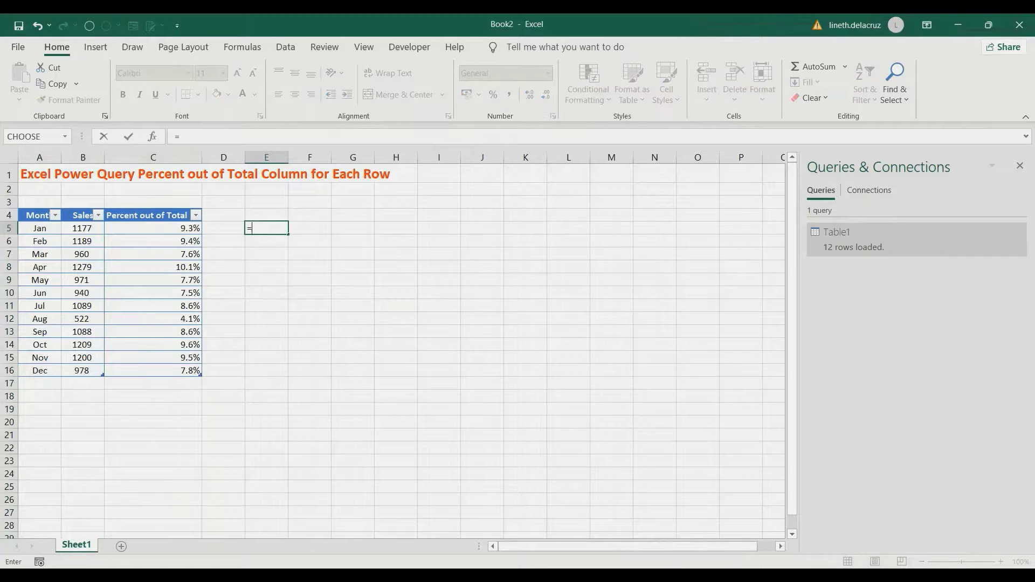
key(Left)
key(Left)
key(Left)
text(/s)
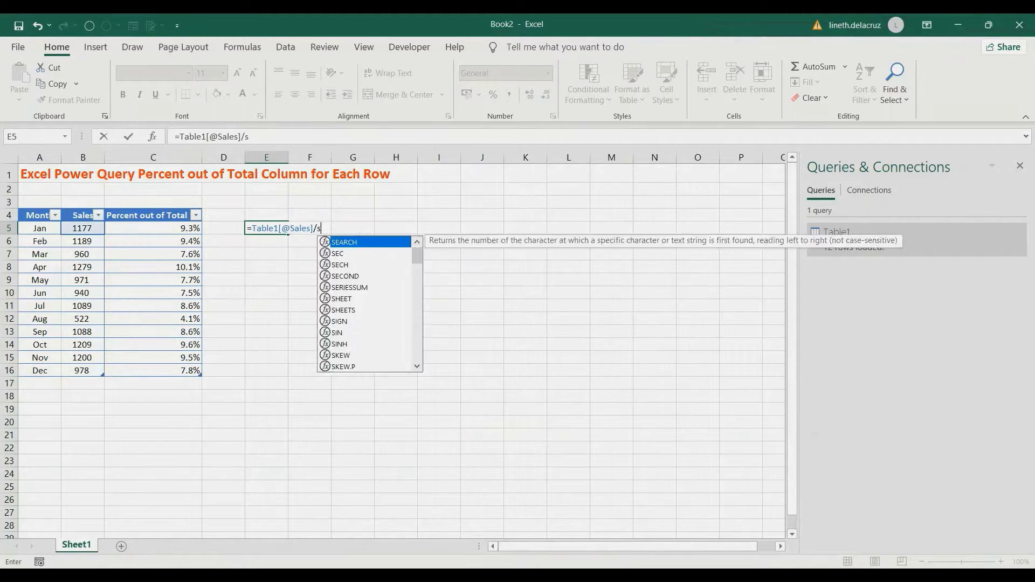
text(um()
key(Left)
key(Left)
key(Left)
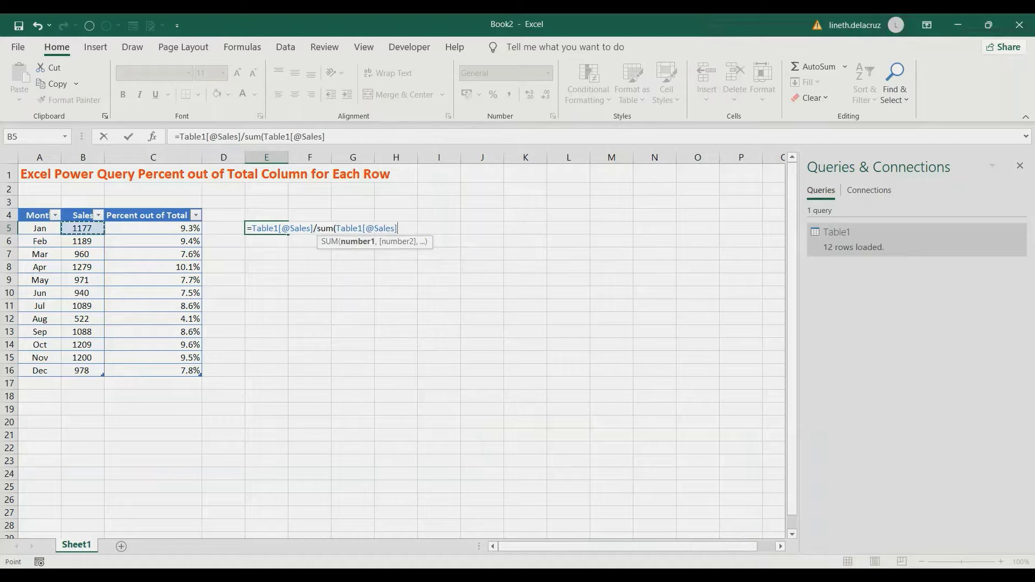
key(ctrl+shift+Down)
key(Return)
key(Return)
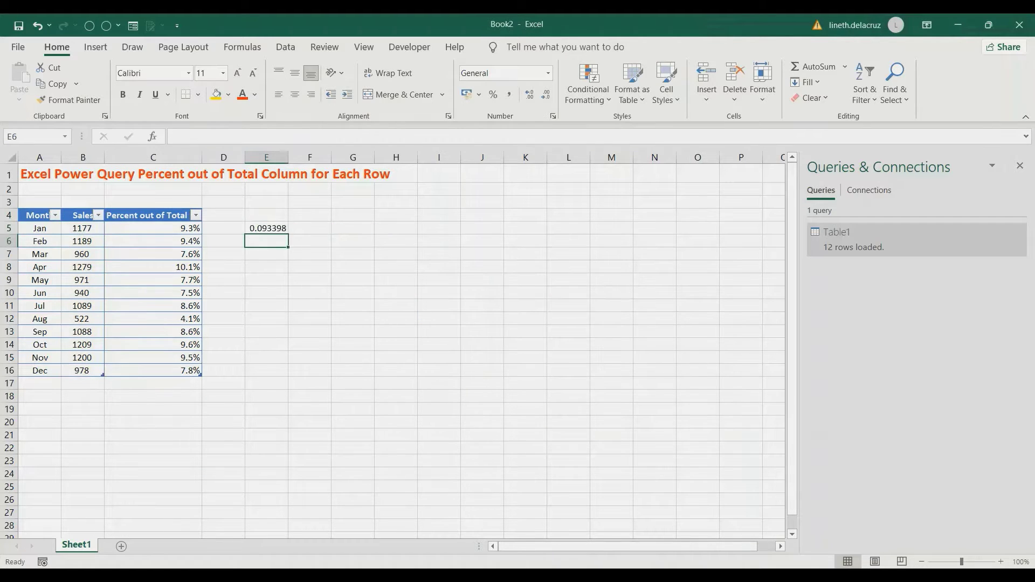
Format column E as a percentage with two decimal places
click(259, 157)
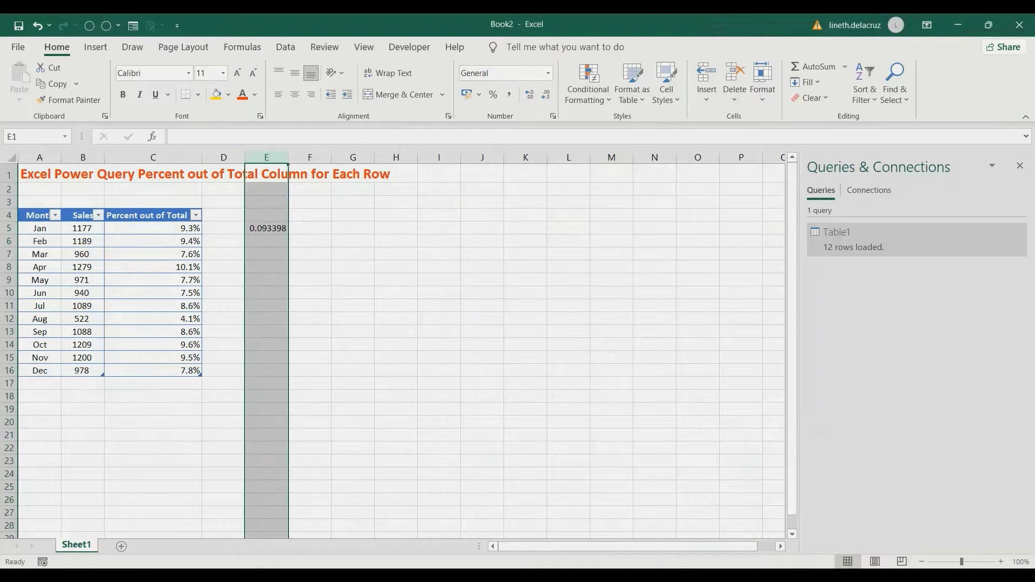
click(493, 94)
click(529, 94)
click(530, 94)
Copy the check formula from E5 into E6:E16
click(266, 228)
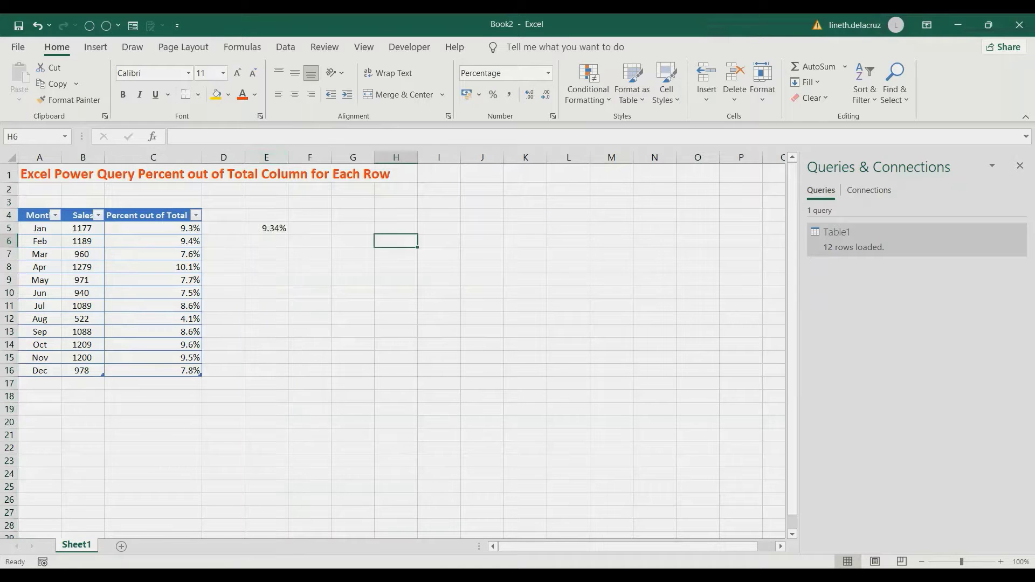
key(ctrl+c)
drag(266, 241, 266, 370)
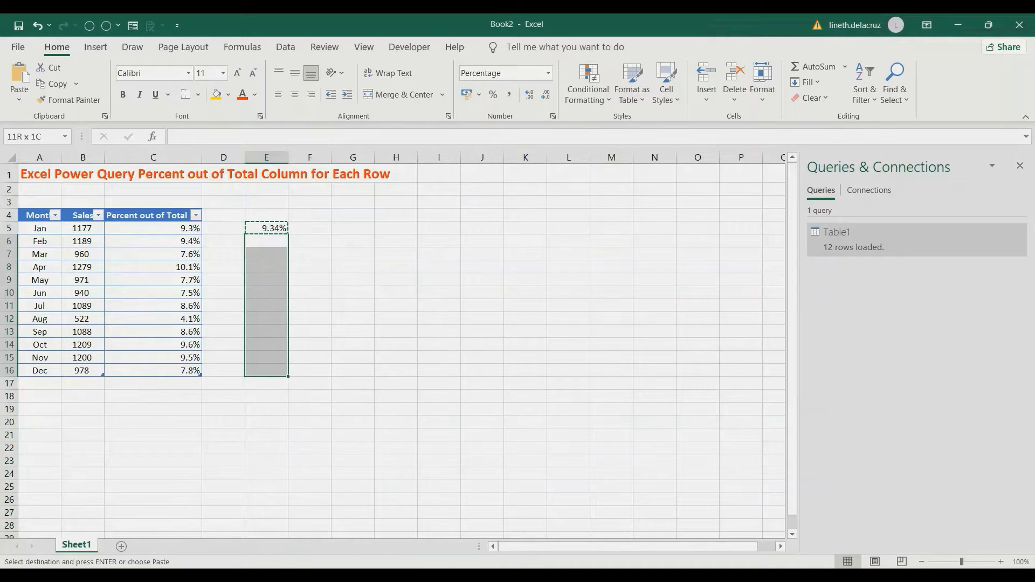
key(ctrl+v)
Reduce E5:E16 to one decimal place and compare the check percentages with column C
click(546, 95)
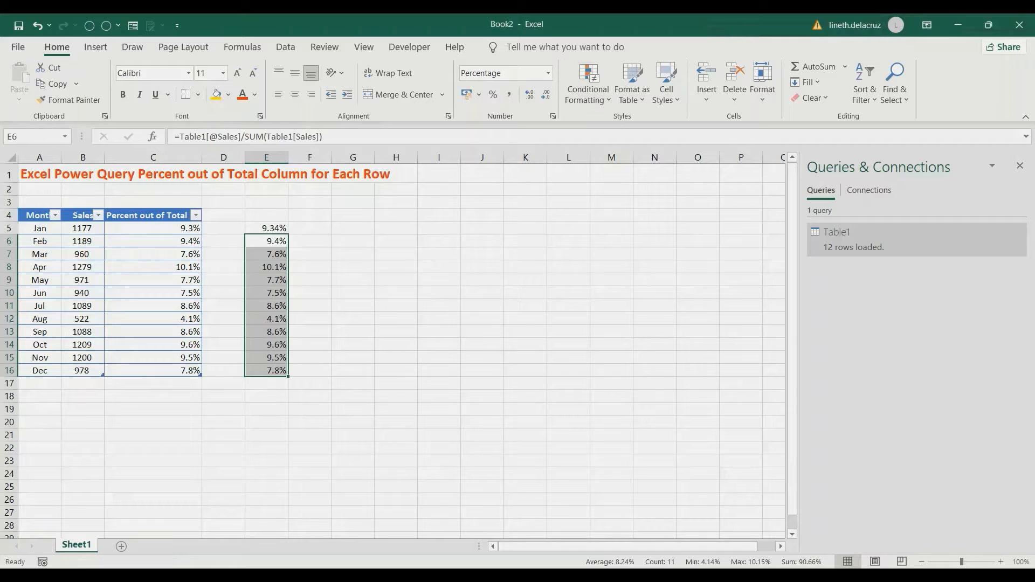
click(267, 228)
click(546, 95)
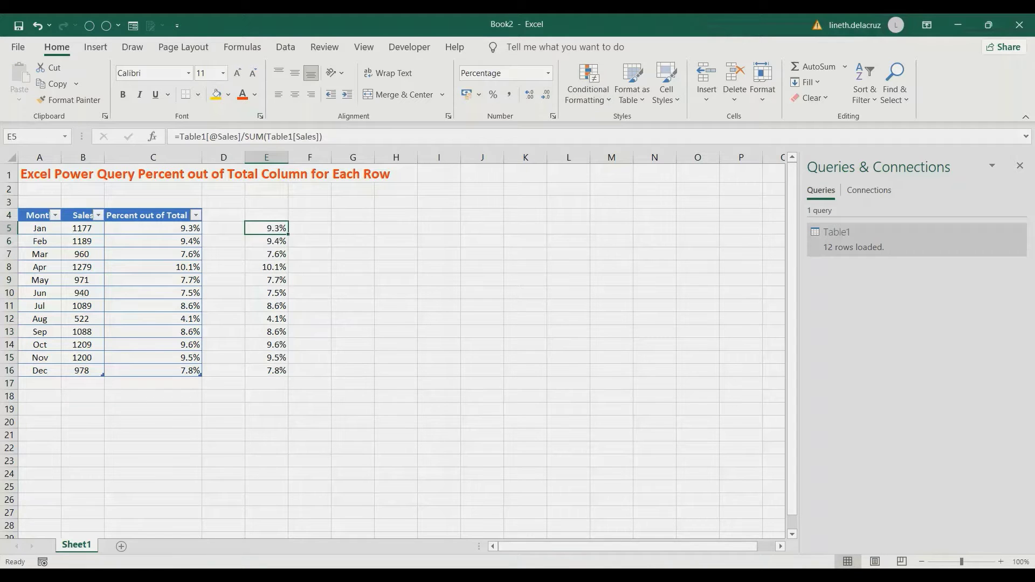
drag(154, 228, 266, 370)
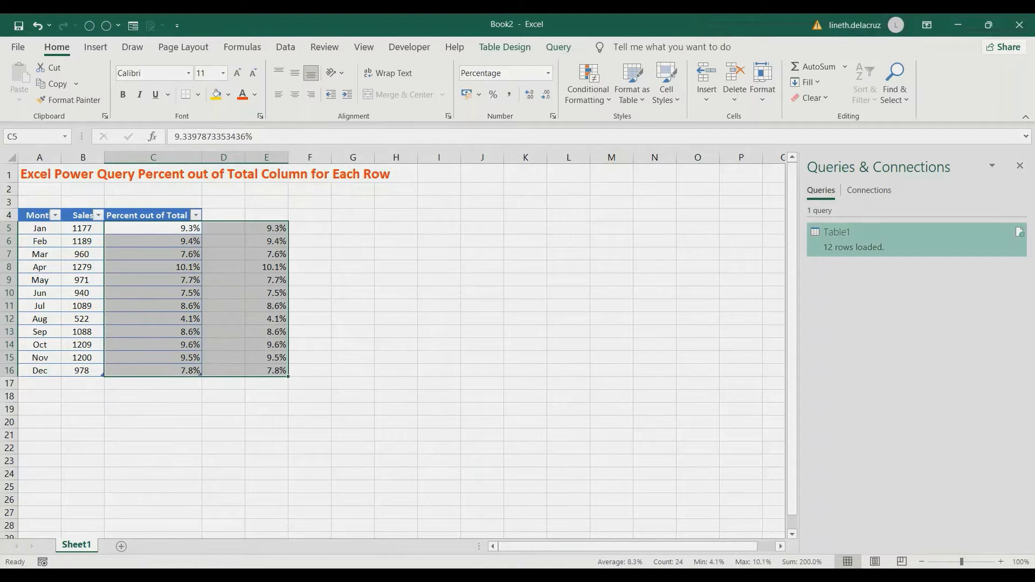
Add a new row below Dec in the sales table with month Jan and sales 100
click(40, 384)
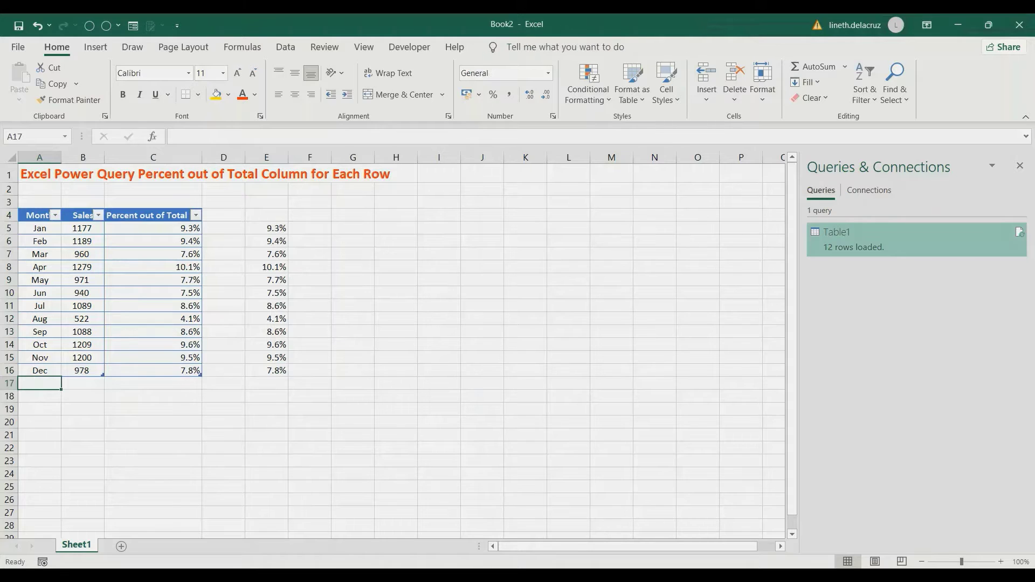
text(Jan)
key(Tab)
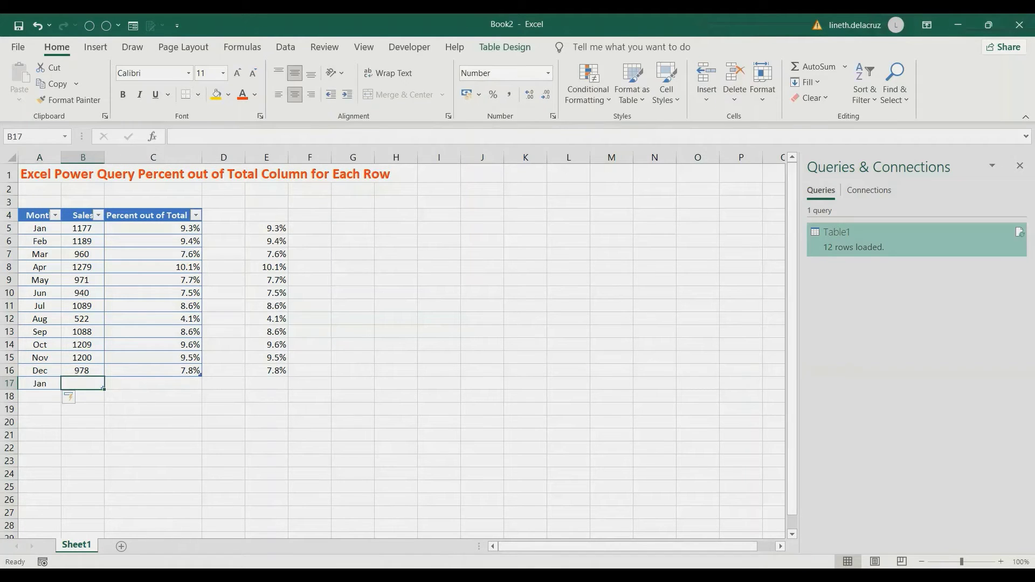
text(100)
key(Tab)
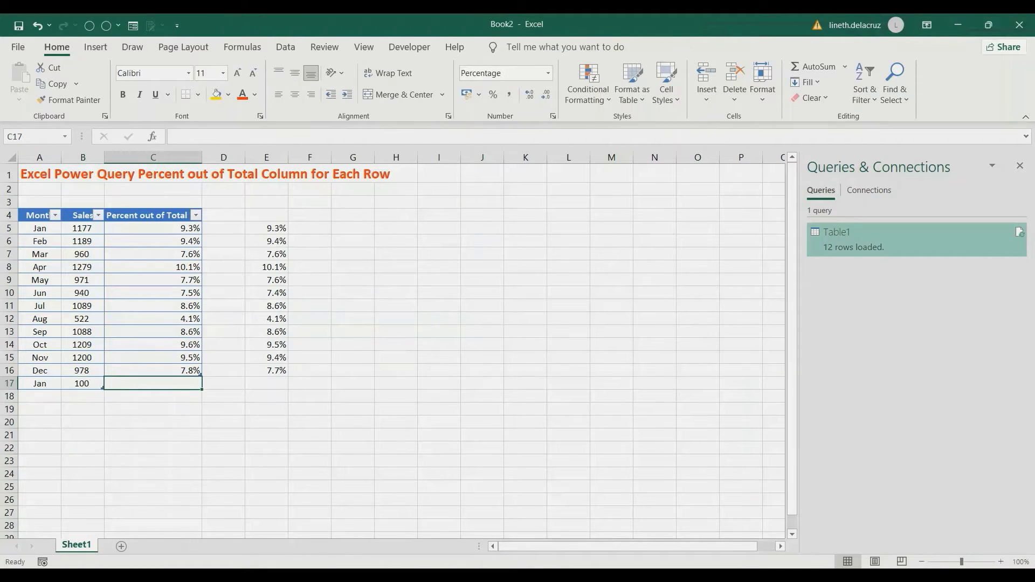
Refresh the Percent out of Total query table and check the sum of C5:C17
right_click(157, 293)
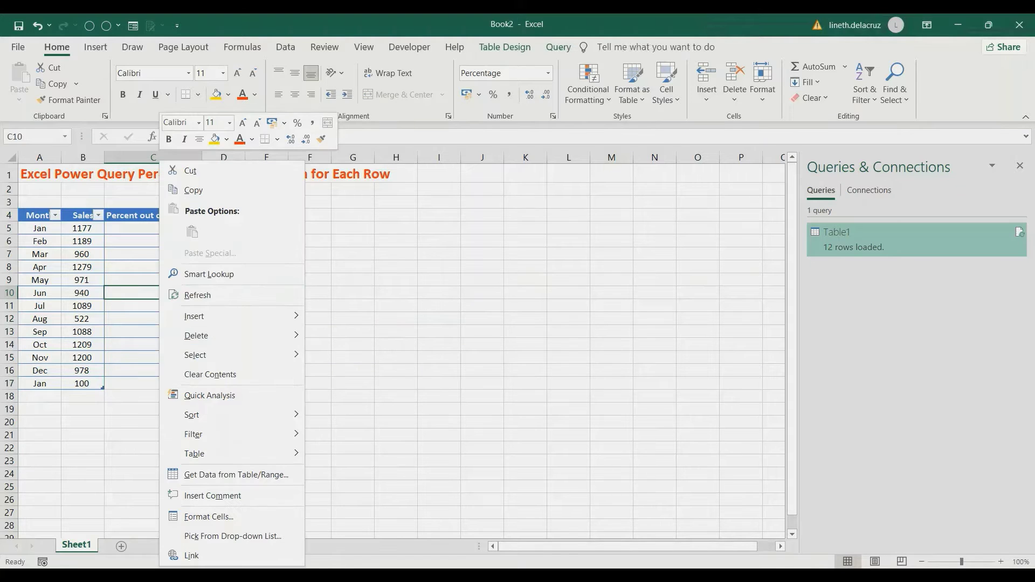
click(198, 295)
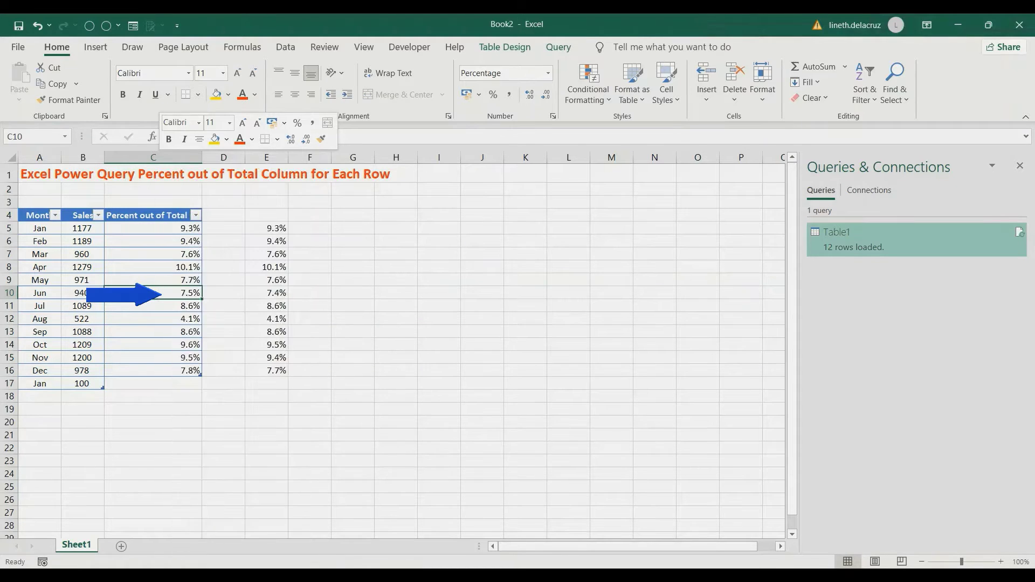
click(153, 384)
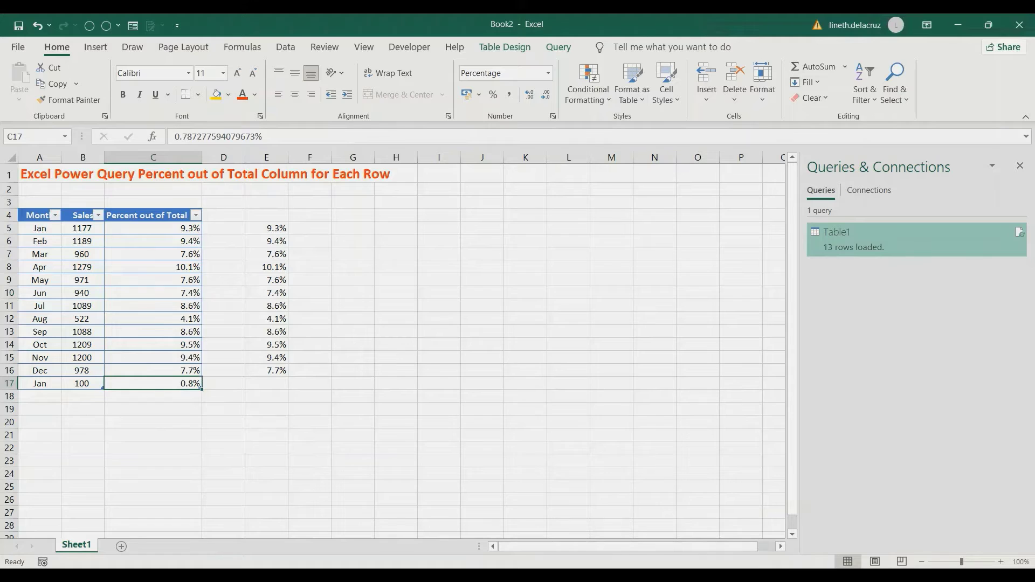
drag(153, 228, 153, 384)
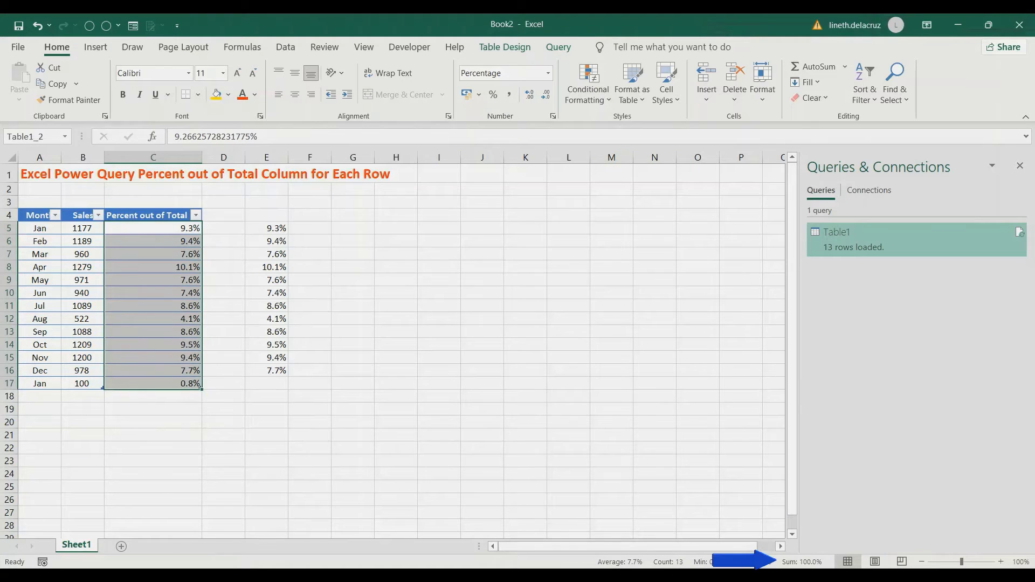
click(153, 422)
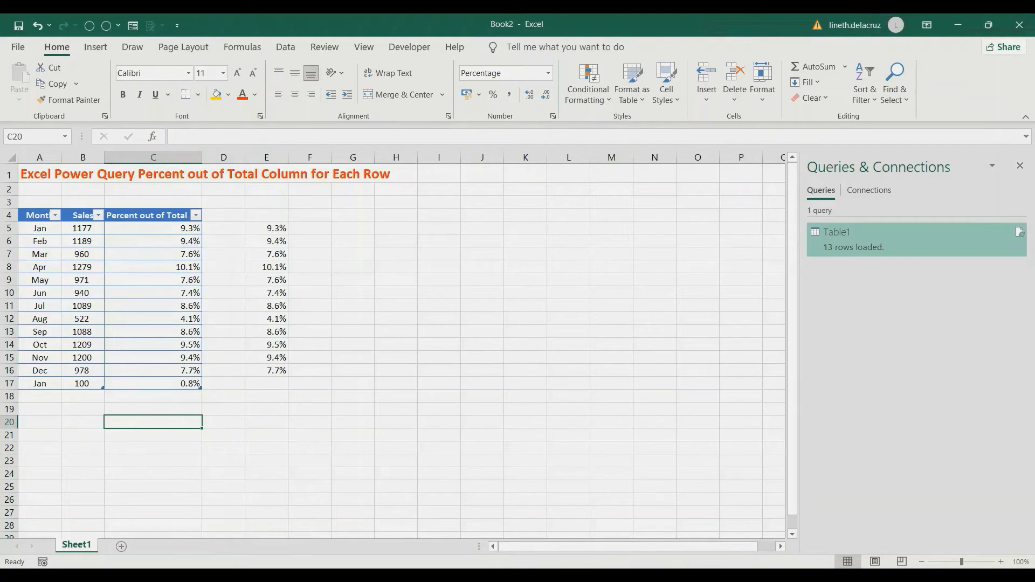
Clear the check formulas from the range E4:F17
drag(266, 216, 310, 383)
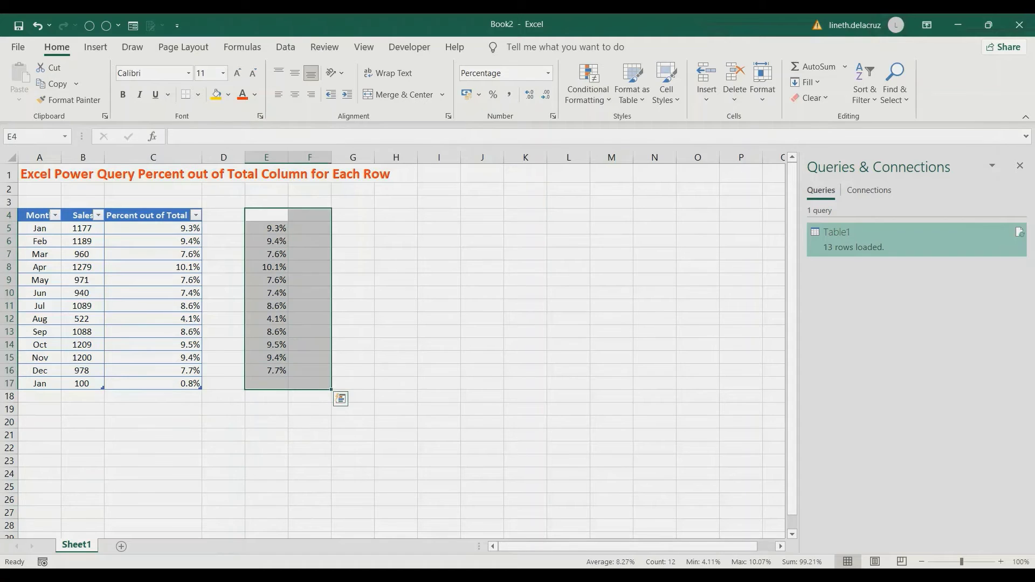
key(Delete)
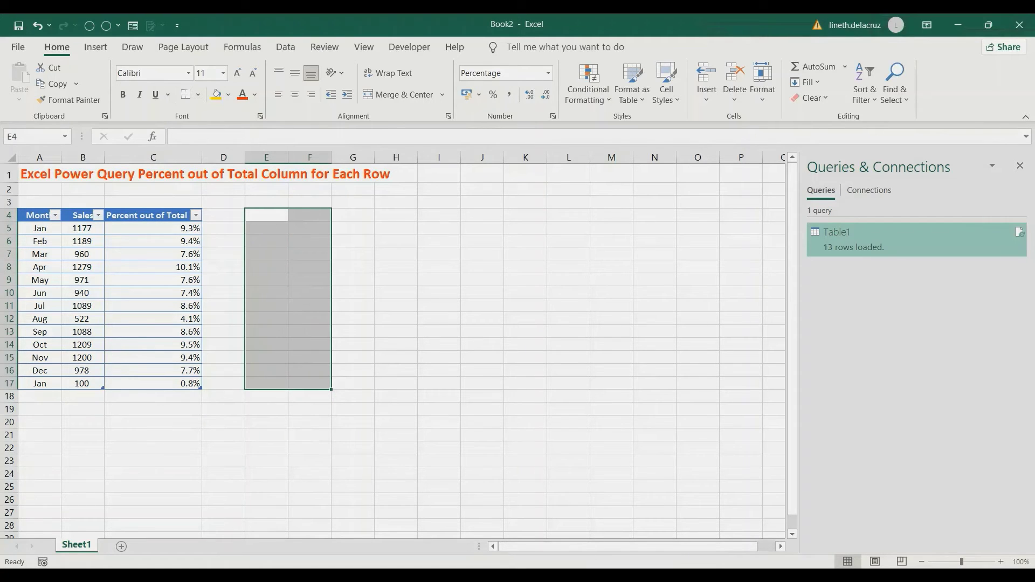
click(148, 215)
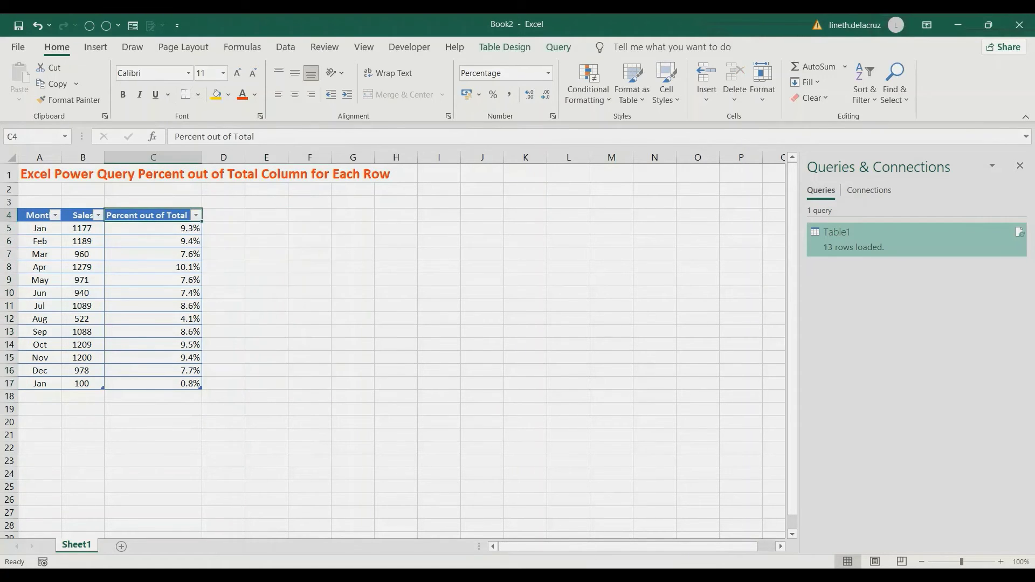